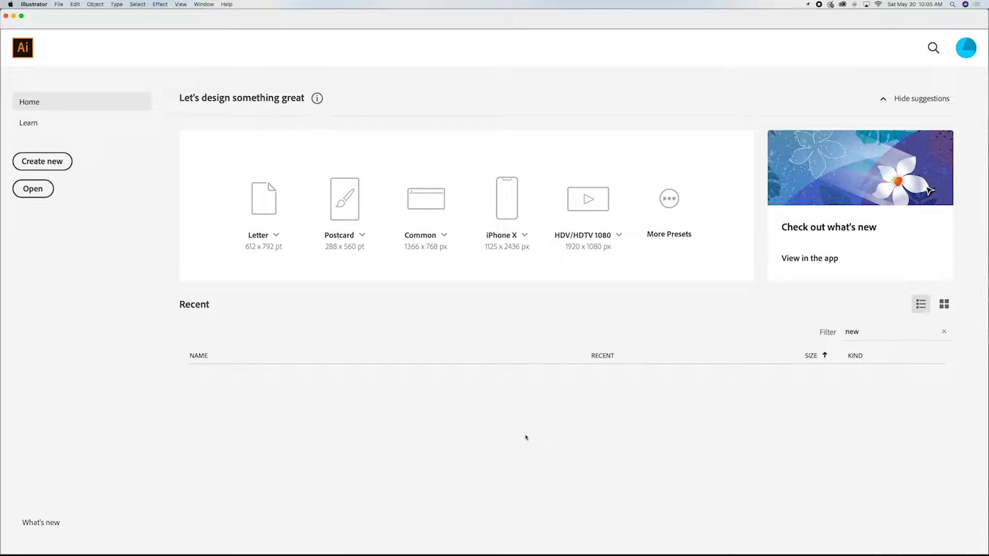
Step: Create a new 20 by 12 inch document named Leaf
left_click(64, 163)
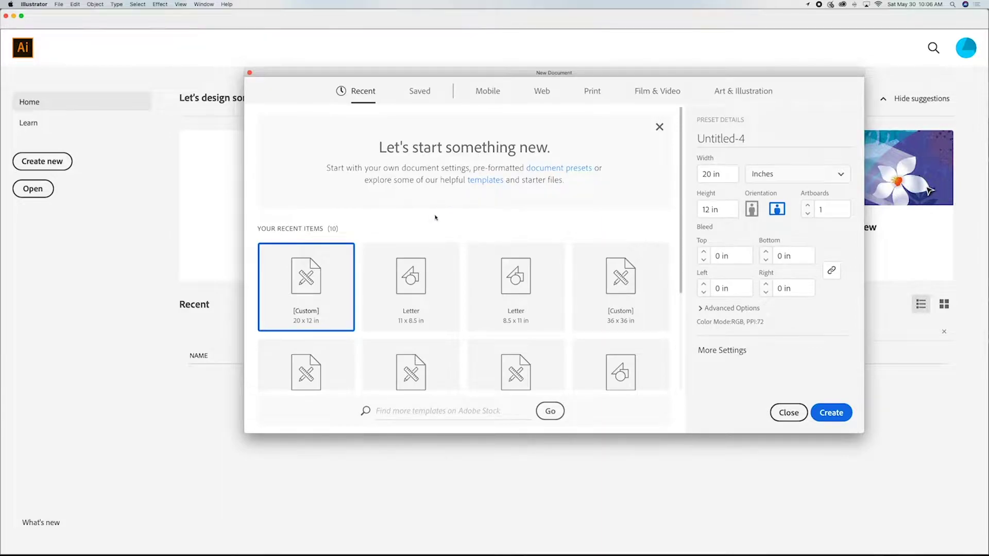
left_click_drag(752, 139, 696, 139)
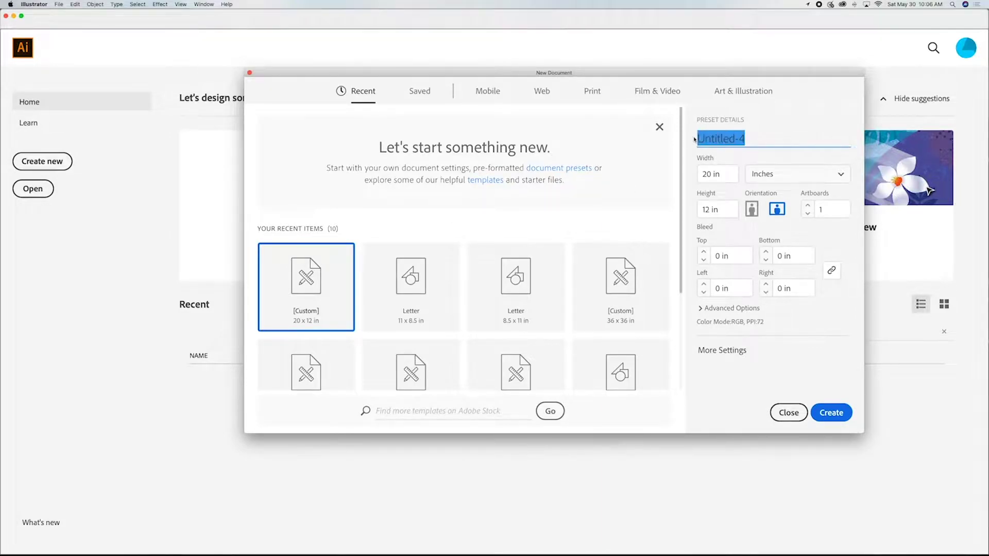
type("Leaf")
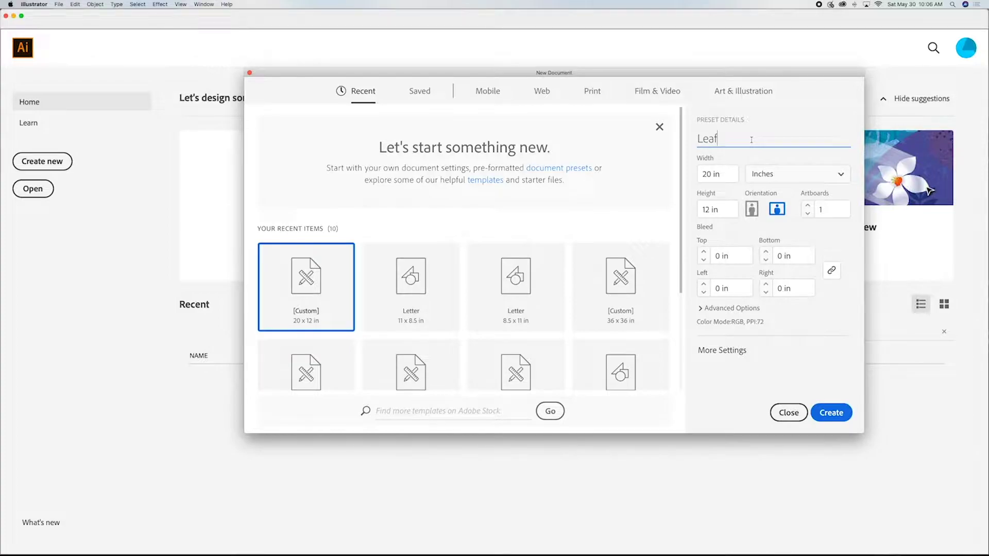
key("Return")
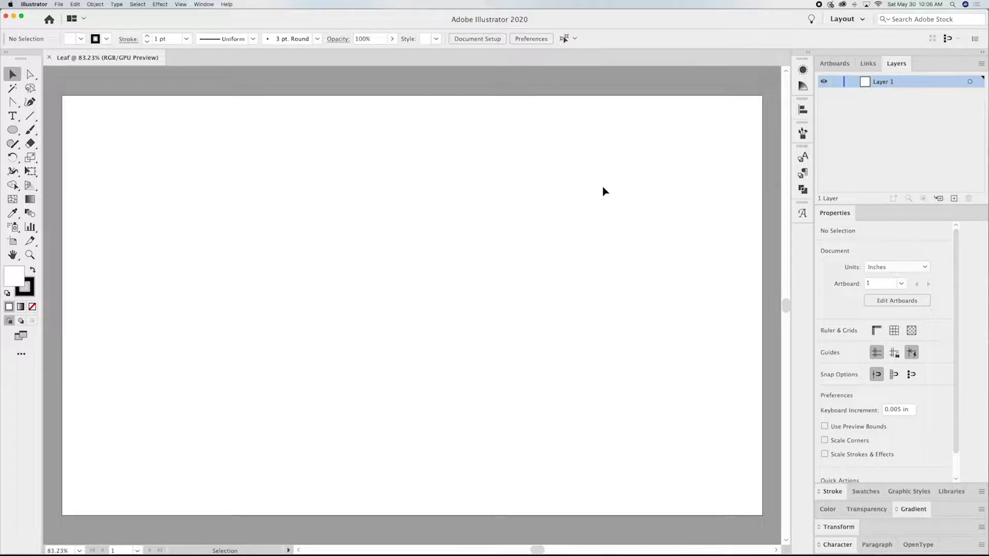
Step: Draw an ellipse 2.5 in wide and 4.5 in high and place it just above the artboard's centre
left_click(12, 131)
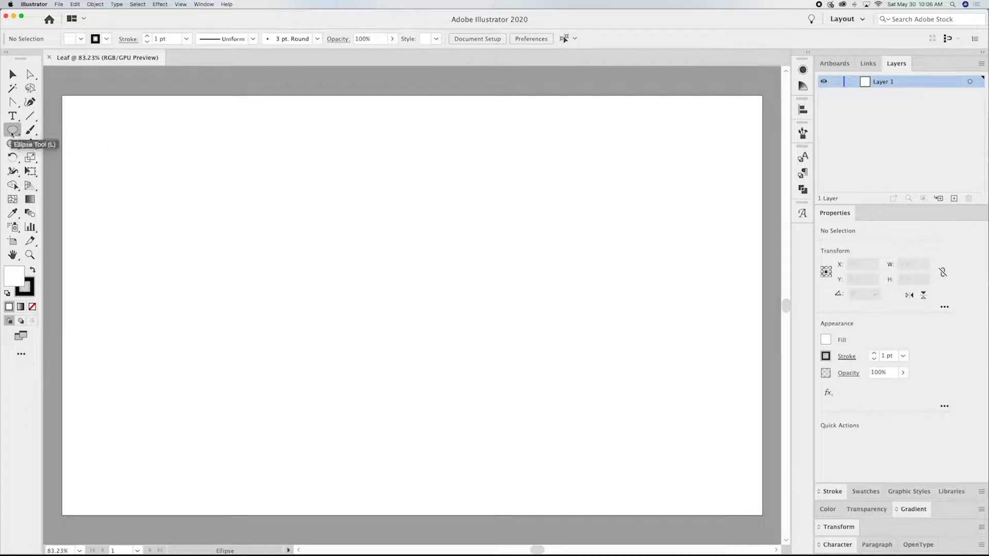
left_click(402, 258)
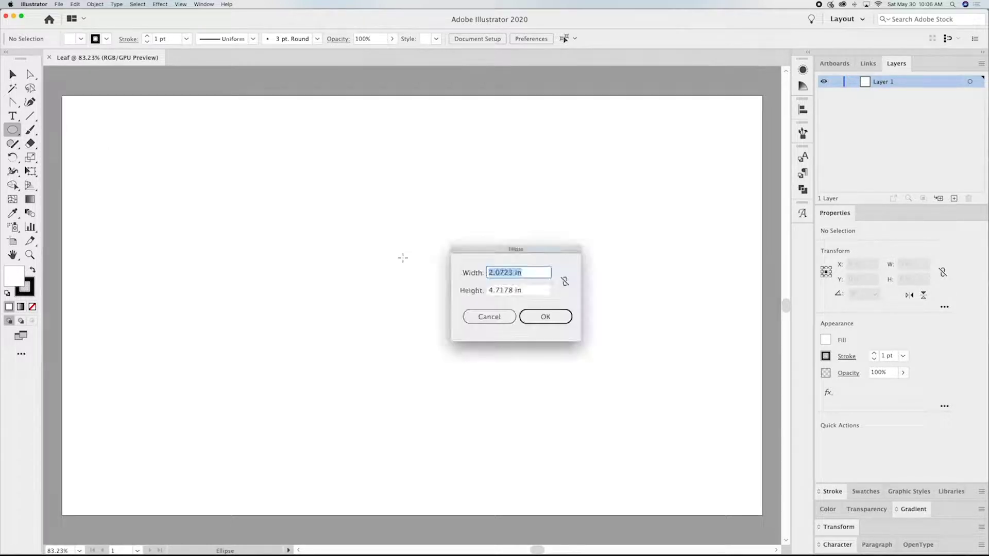
type("2.5")
key("Tab")
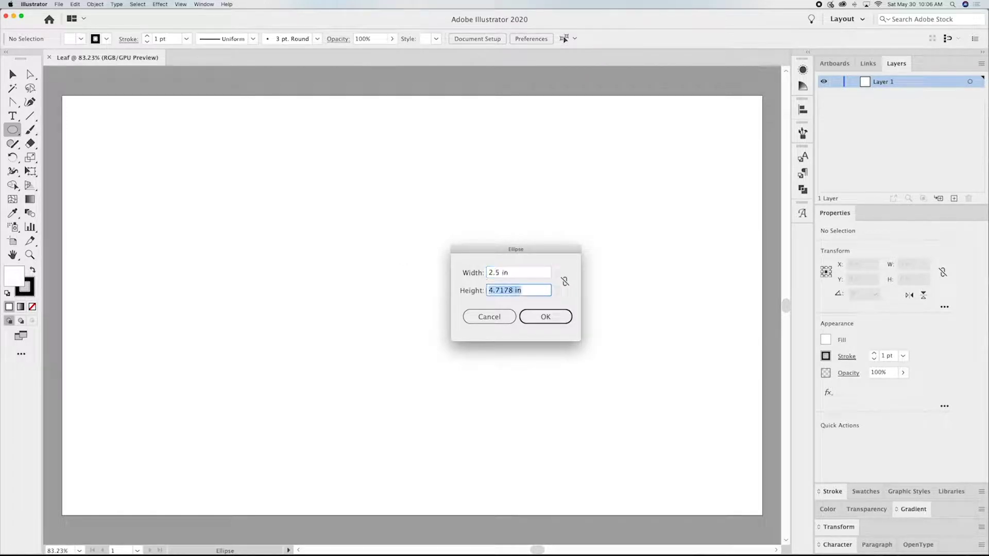
type("4.5")
key("Return")
key("v")
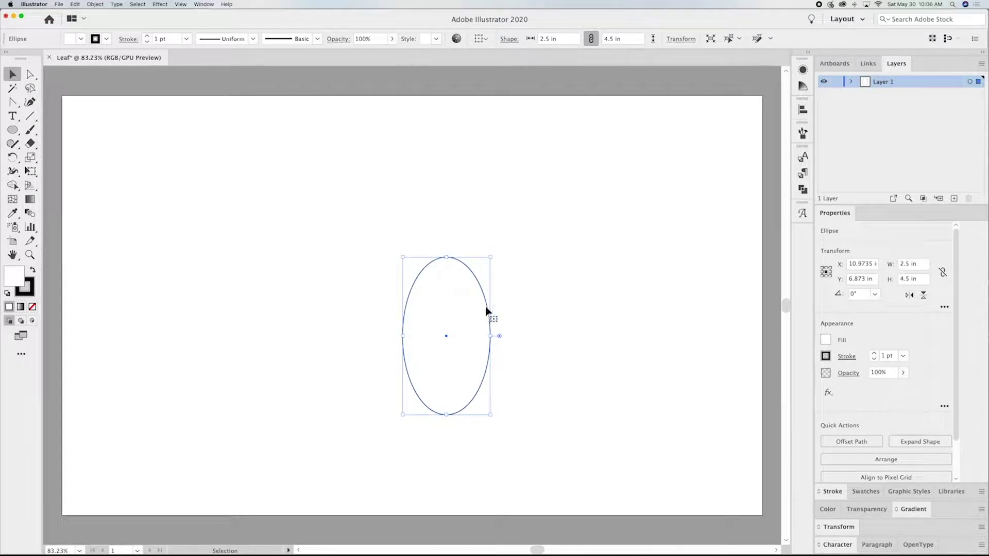
left_click_drag(490, 313, 448, 235)
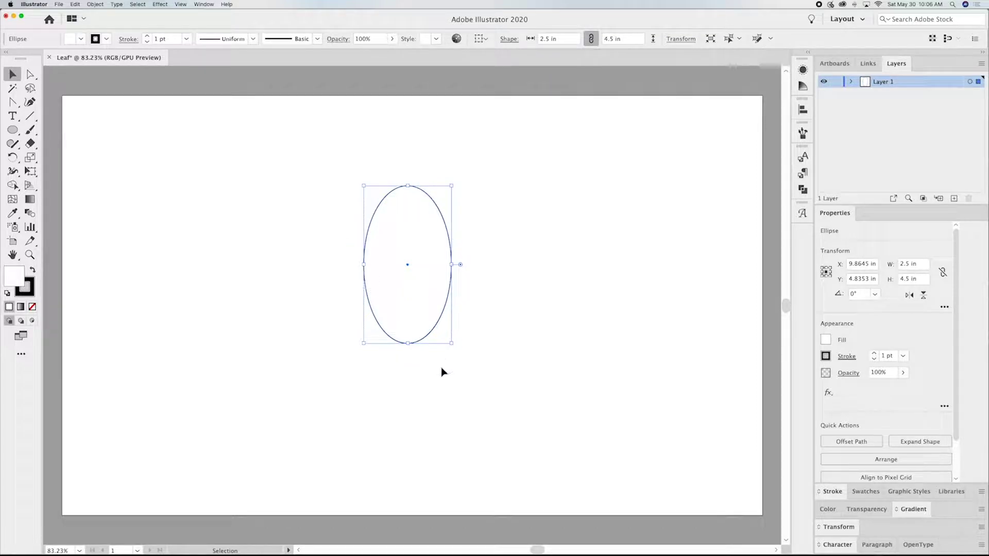
Step: Convert the ellipse's top and bottom anchor points to sharp corners
left_click(13, 104)
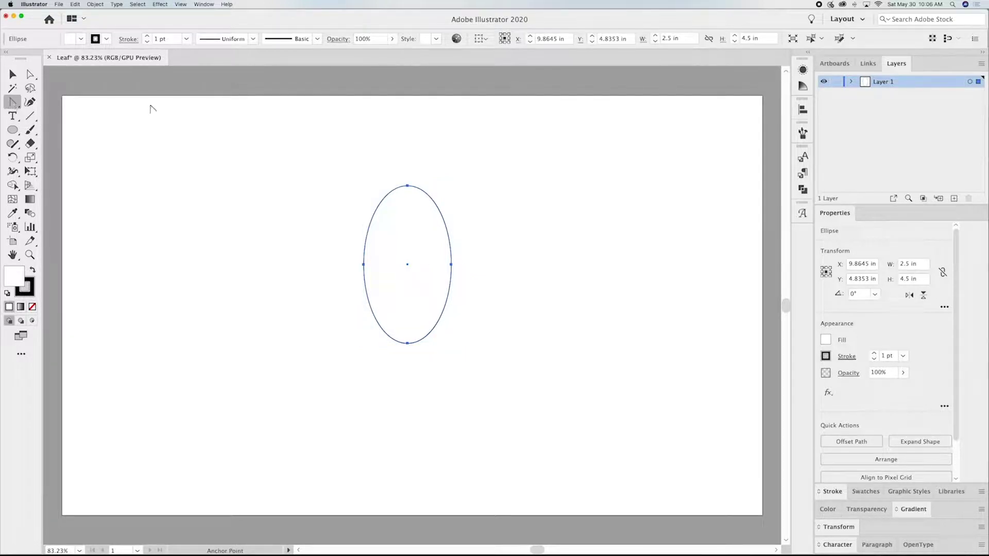
left_click(408, 186)
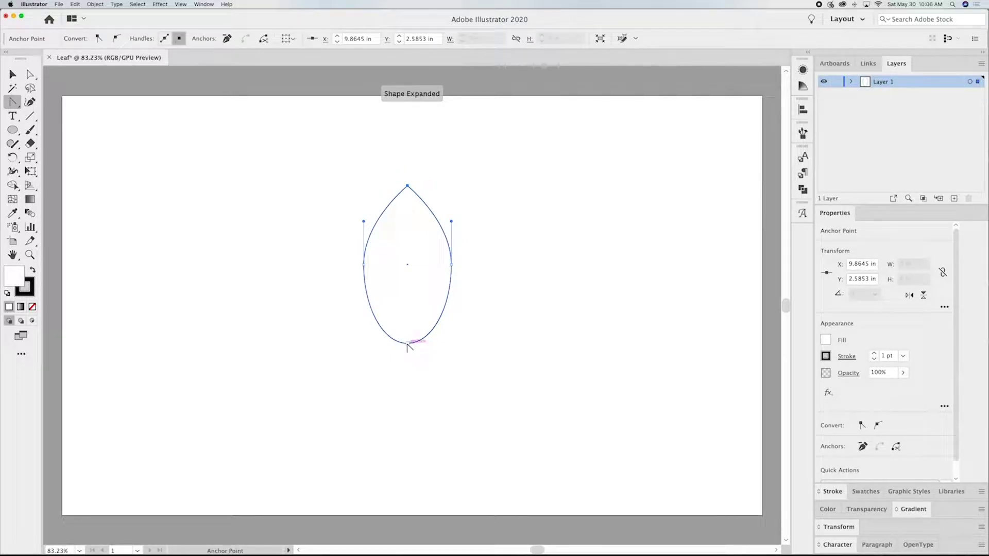
left_click(408, 343)
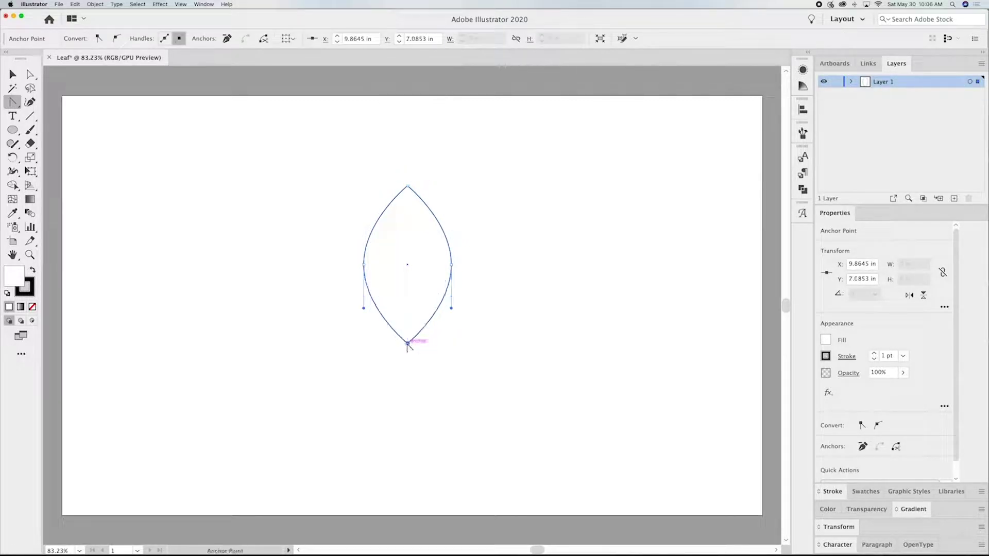
Step: Move the shape's top point up to about Y 1.71 in and its bottom point up to about Y 6.88 in
left_click(29, 75)
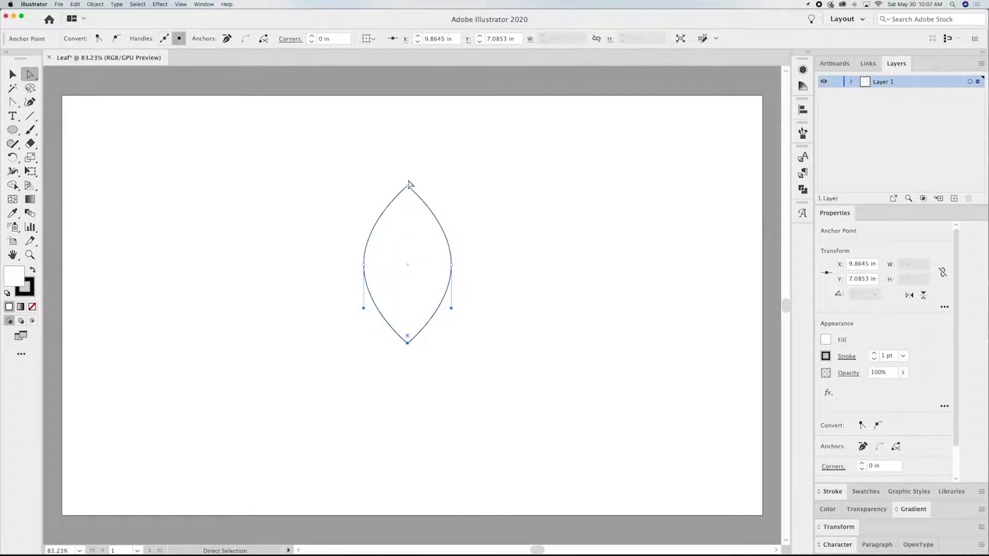
left_click_drag(408, 182, 408, 155)
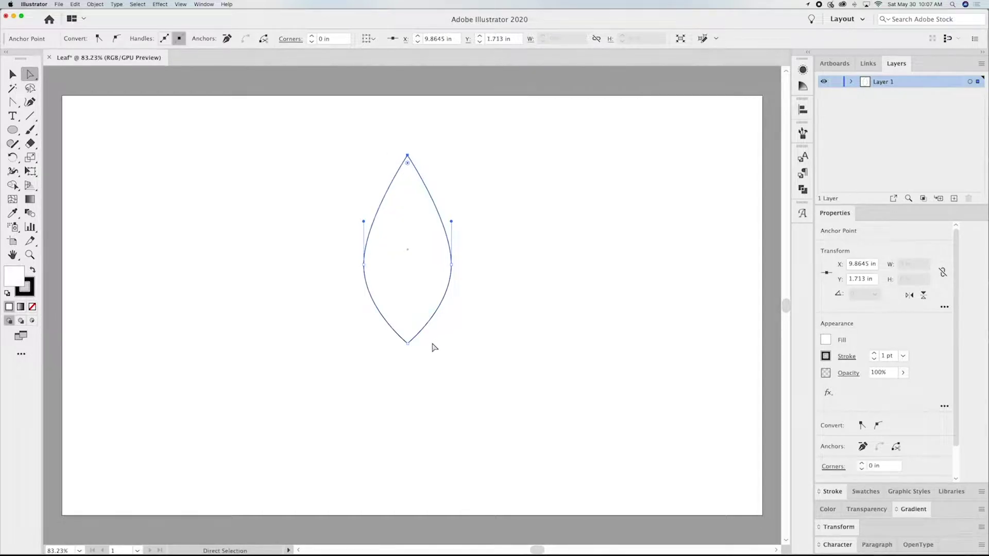
left_click_drag(407, 344, 408, 336)
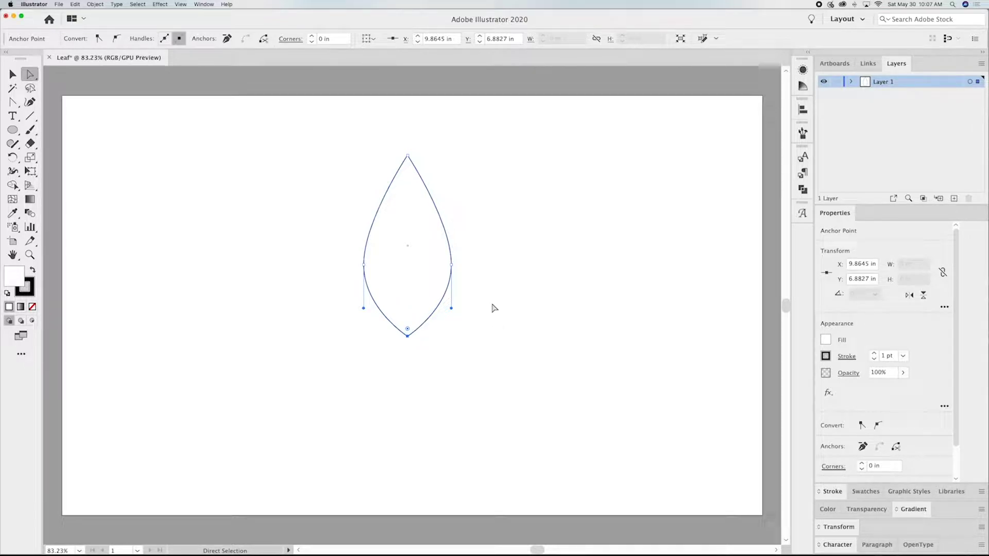
Step: Round the leaf's bottom corner to a radius of about 0.31 in and its top tip to about 0.10 in
left_click(408, 330)
left_click_drag(408, 331, 407, 324)
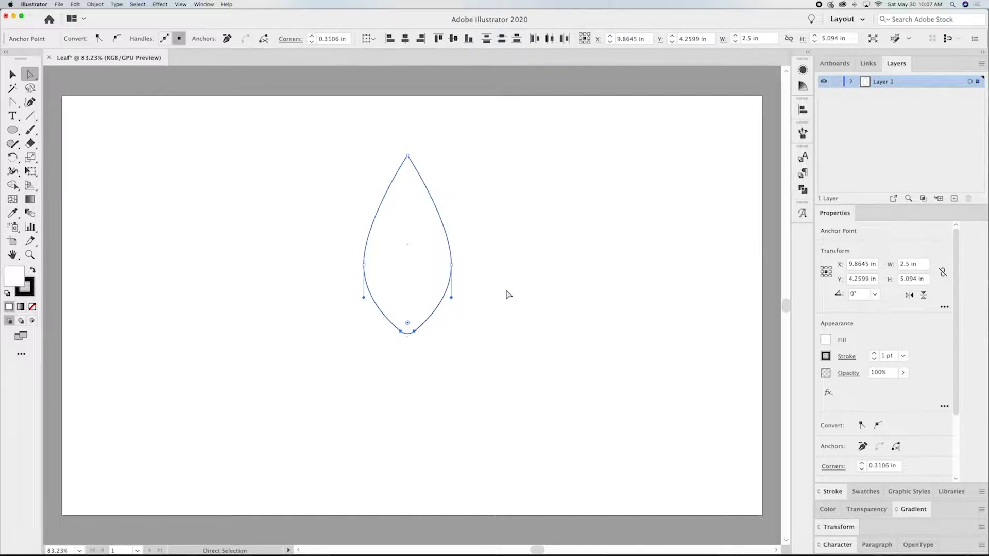
left_click(408, 156)
left_click_drag(407, 157, 407, 165)
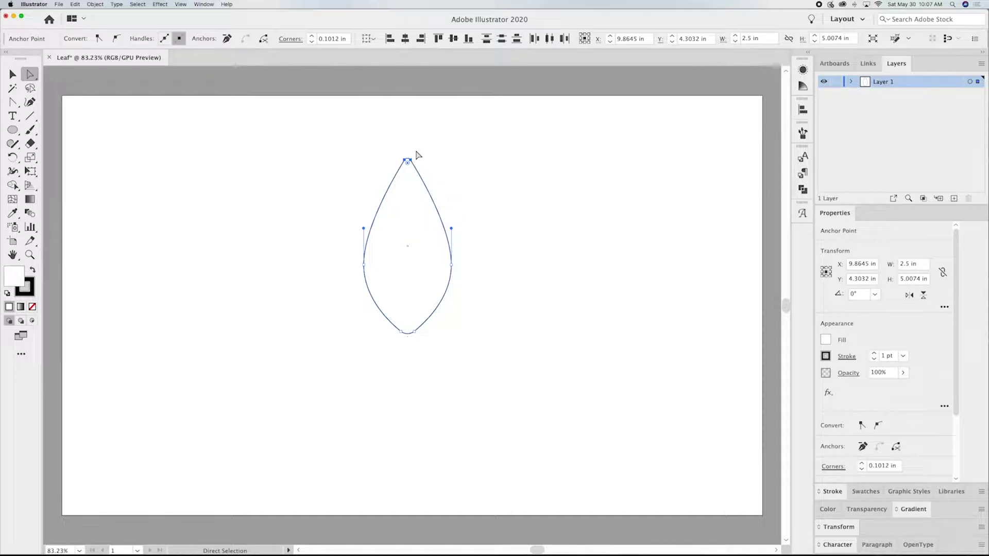
left_click(402, 168)
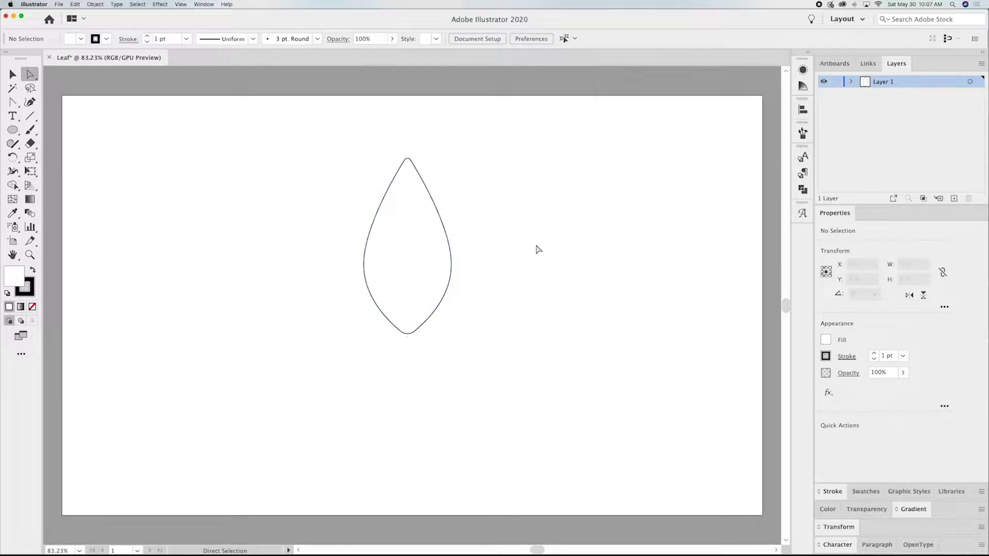
Step: Rotate the leaf shape 90° so its narrow tip points left
left_click(13, 75)
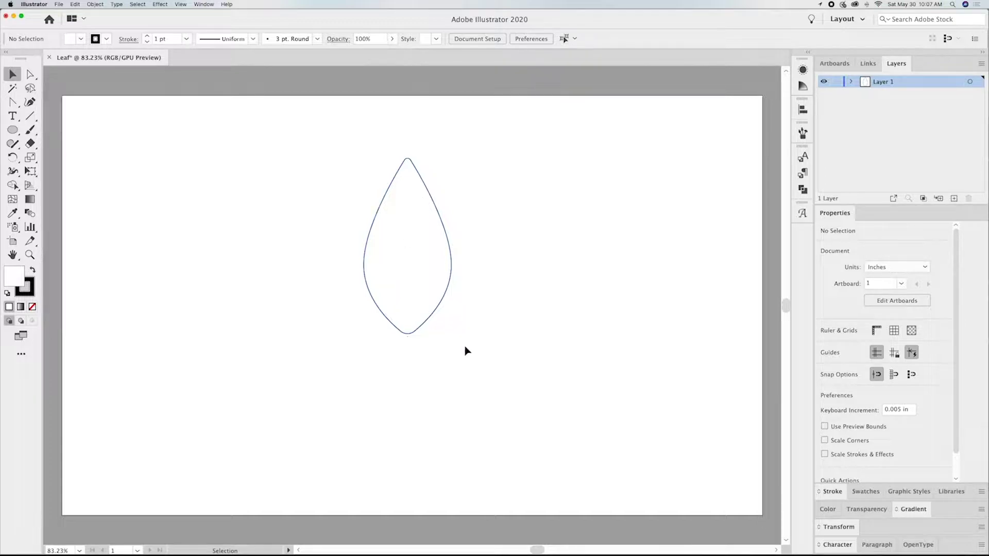
left_click(431, 320)
left_click_drag(481, 325, 524, 225)
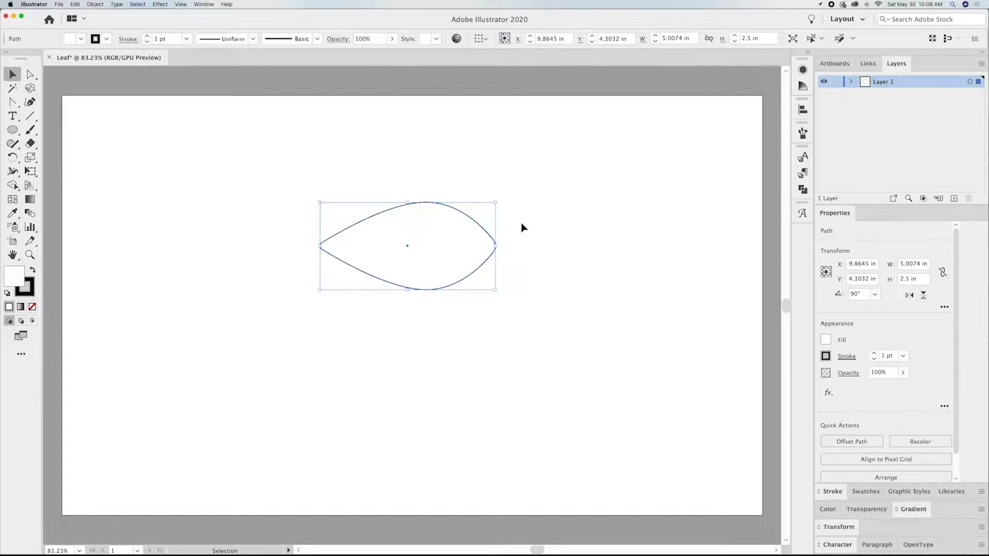
left_click(523, 227)
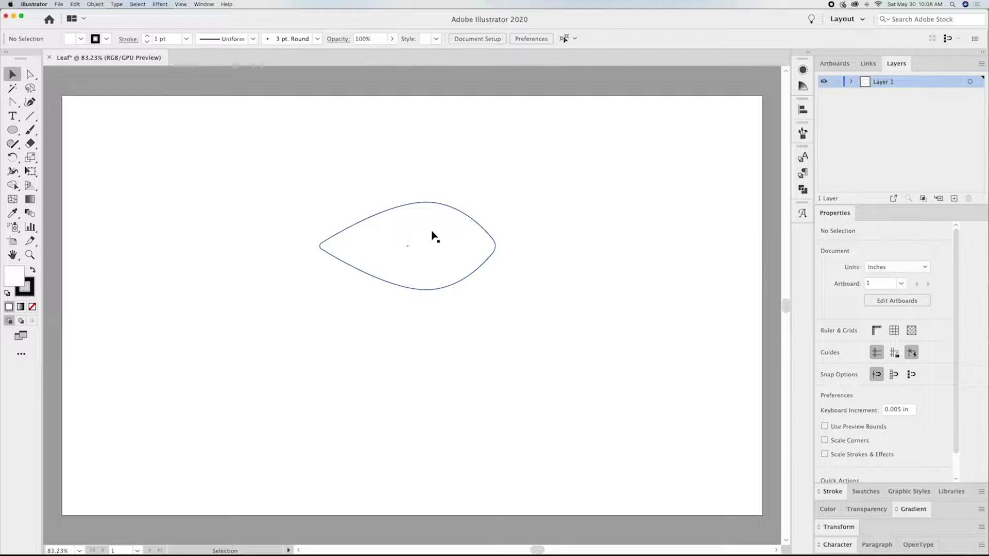
Step: Draw a vertical line about 2.71 in long across the widest part of the leaf, slightly overshooting both edges
left_click(31, 117)
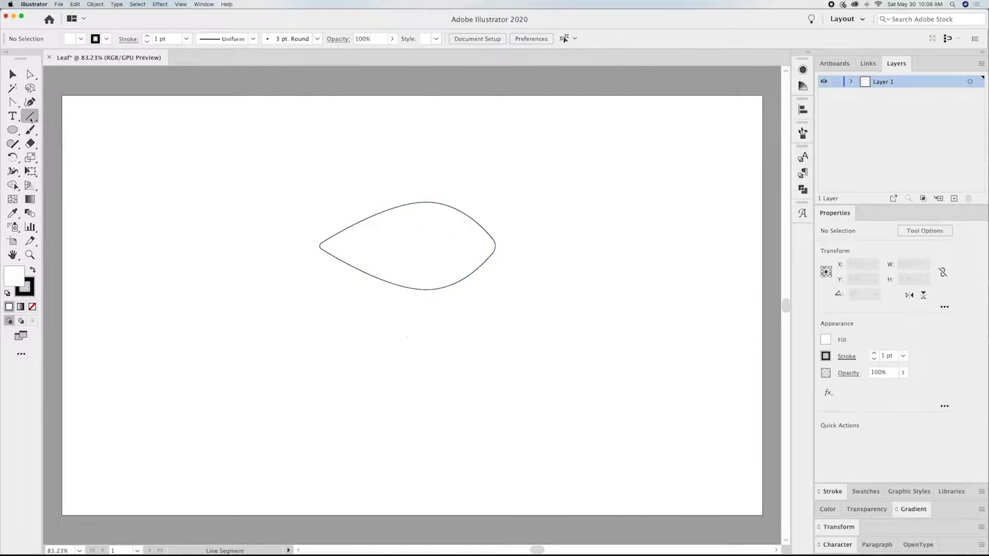
left_click(429, 199)
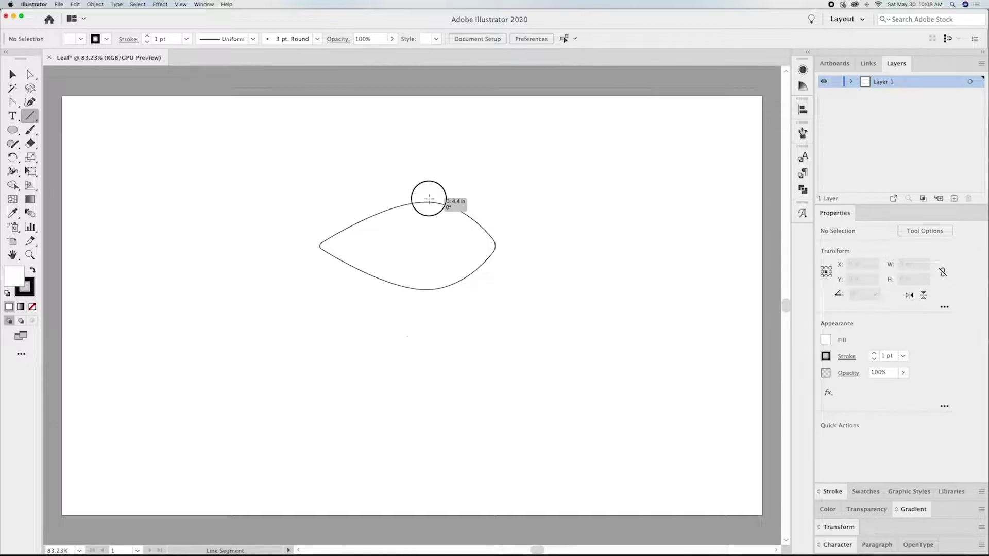
left_click_drag(429, 199, 429, 293)
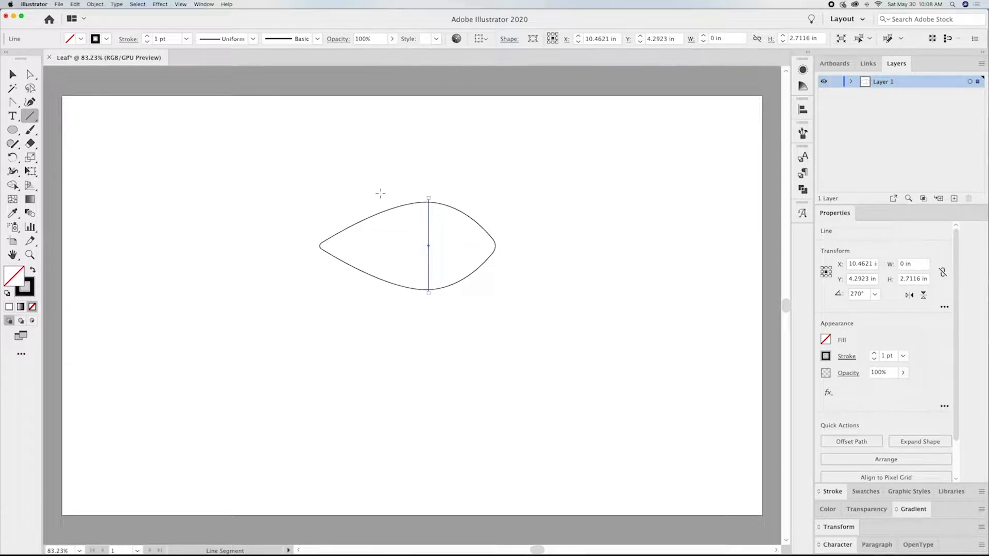
left_click(14, 74)
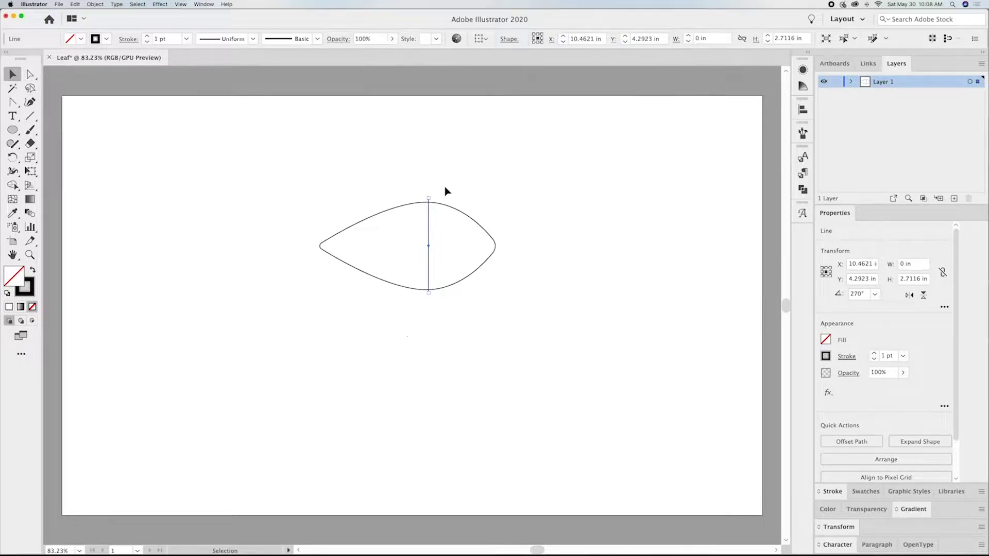
left_click(429, 211, "shift")
left_click_drag(429, 211, 431, 211)
key("super+z")
Step: Move the vertical line horizontally to the leaf's narrow left tip, at about X 7.45 in
left_click_drag(429, 212, 436, 242)
left_click(435, 242)
left_click_drag(432, 237, 323, 239)
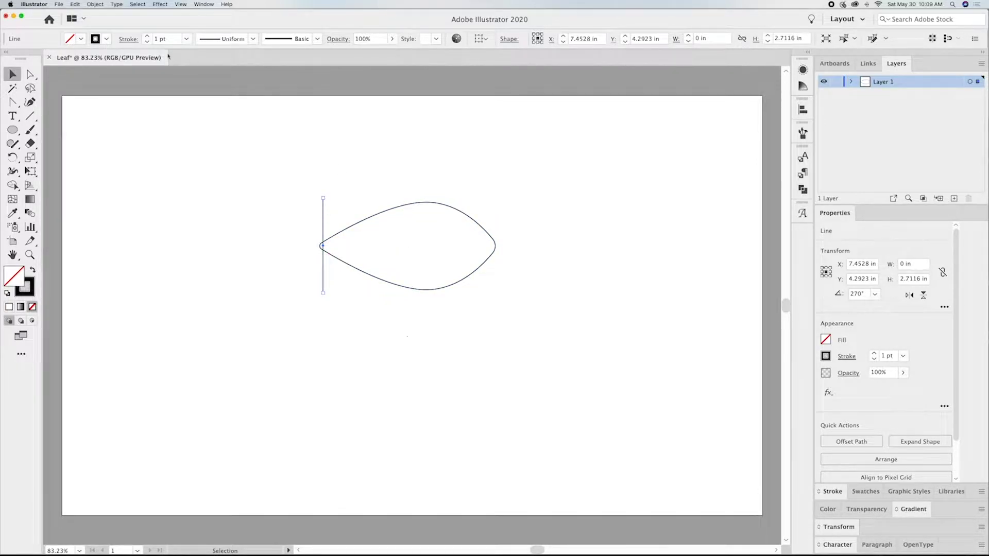
Step: Set up a Transform effect on the line with a 0.116 in horizontal move and 45 copies
left_click(160, 4)
mouse_move(201, 78)
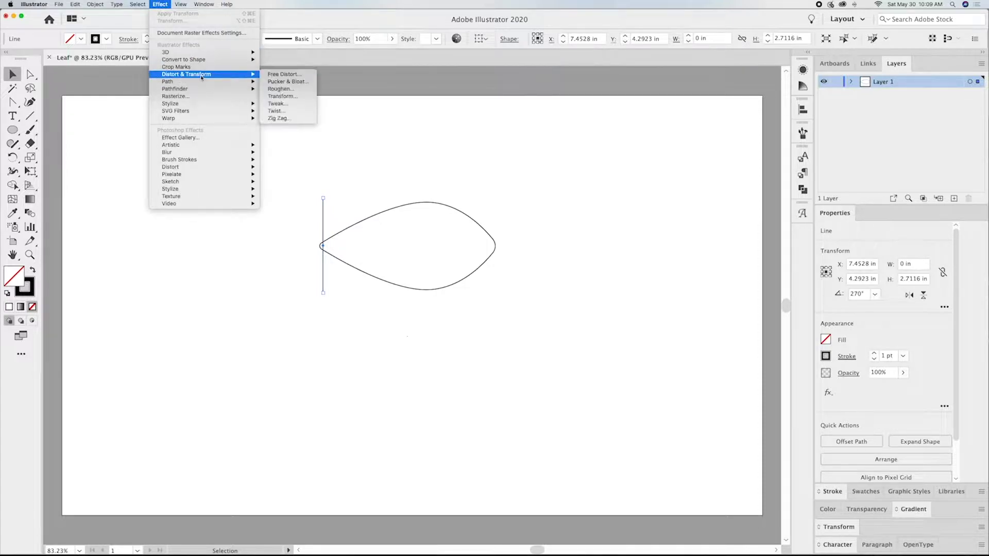
left_click(283, 96)
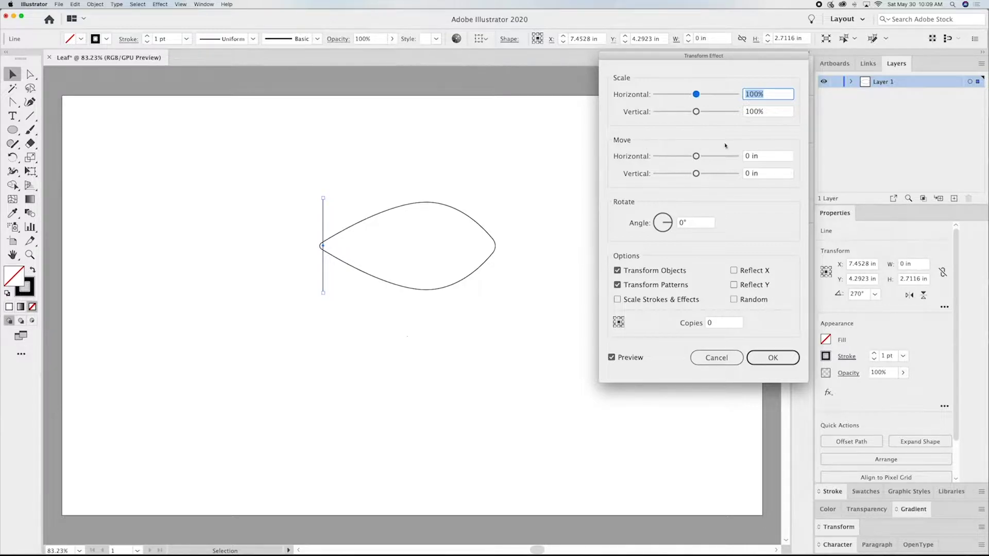
double_click(748, 157)
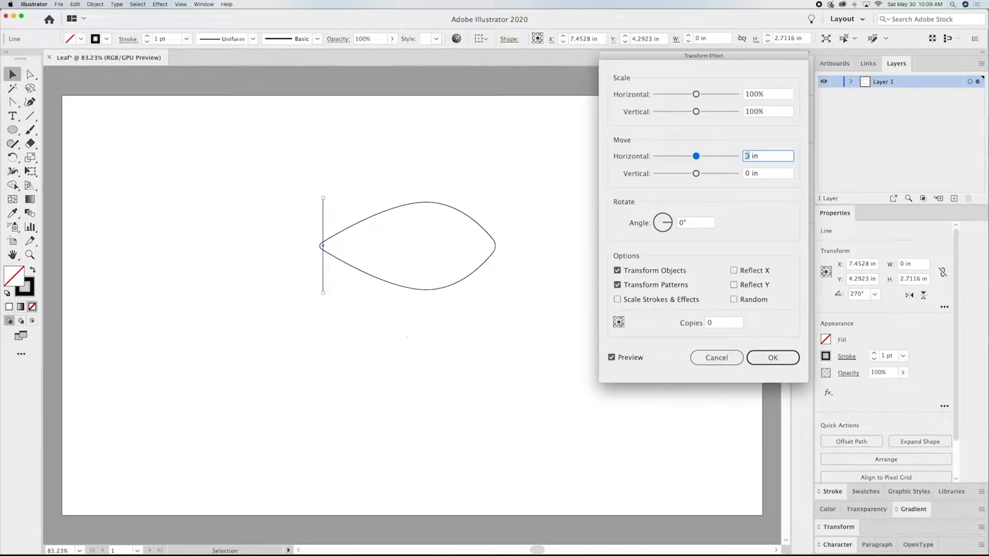
type(".116")
left_click(724, 323)
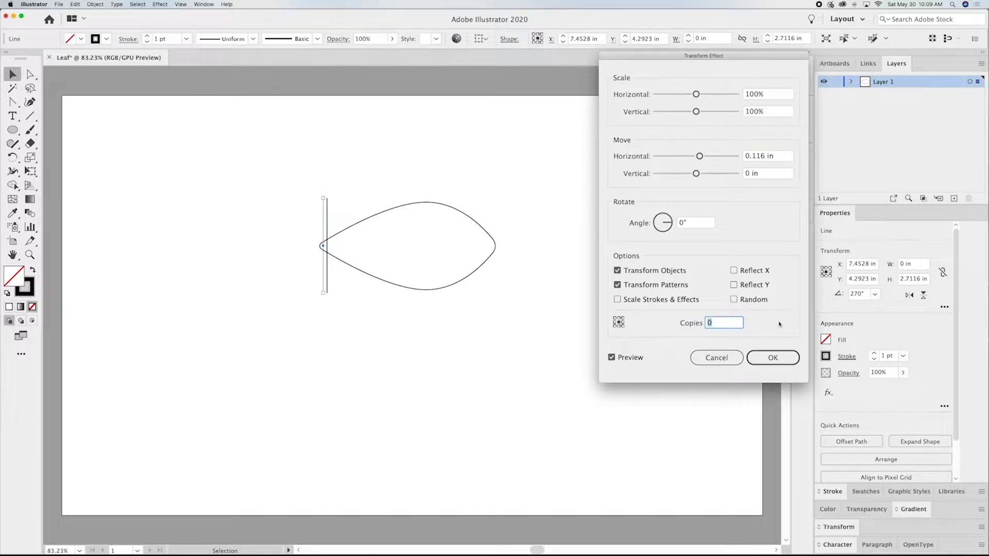
type("45")
left_click(702, 223)
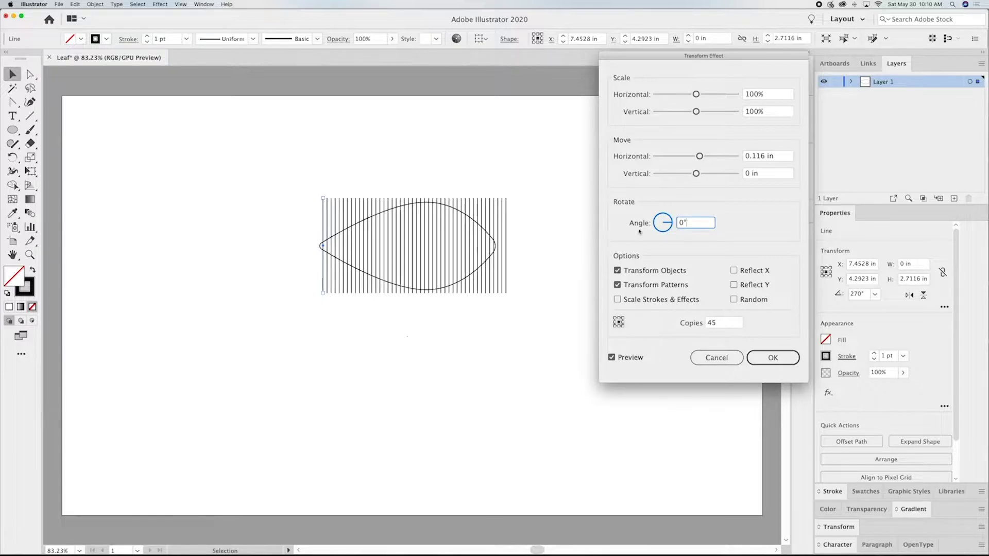
Step: Change the Transform effect to 41 copies with a 0.117 in horizontal move, apply it, and nudge the lines right to about X 7.47 in
left_click(723, 324)
type("41")
left_click(696, 221)
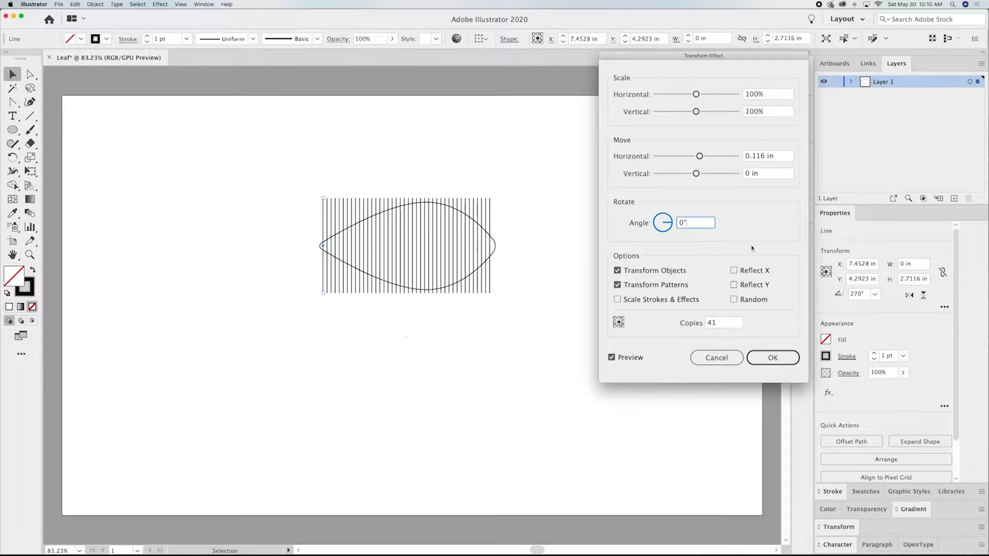
left_click(762, 156)
key("Up")
key("Up")
left_click(726, 323)
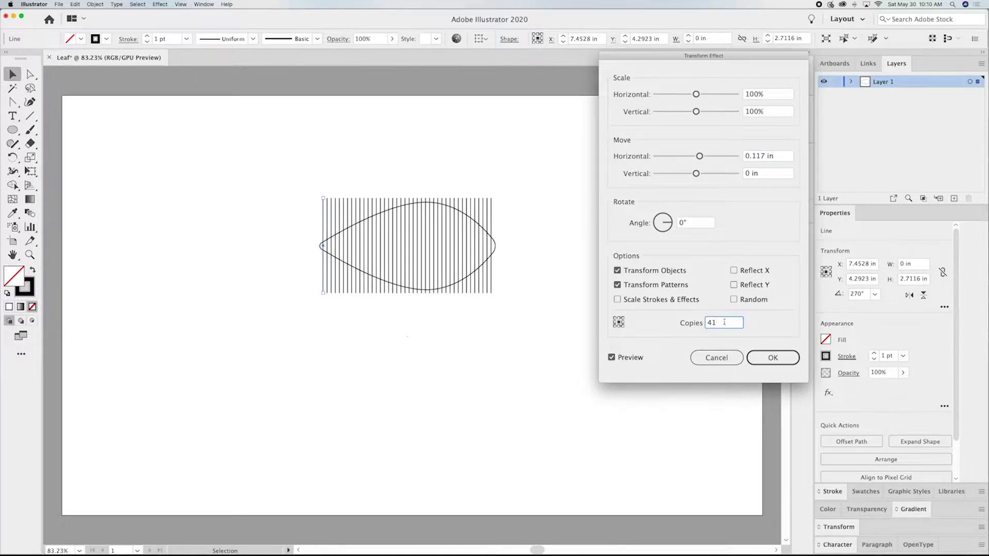
left_click(770, 359)
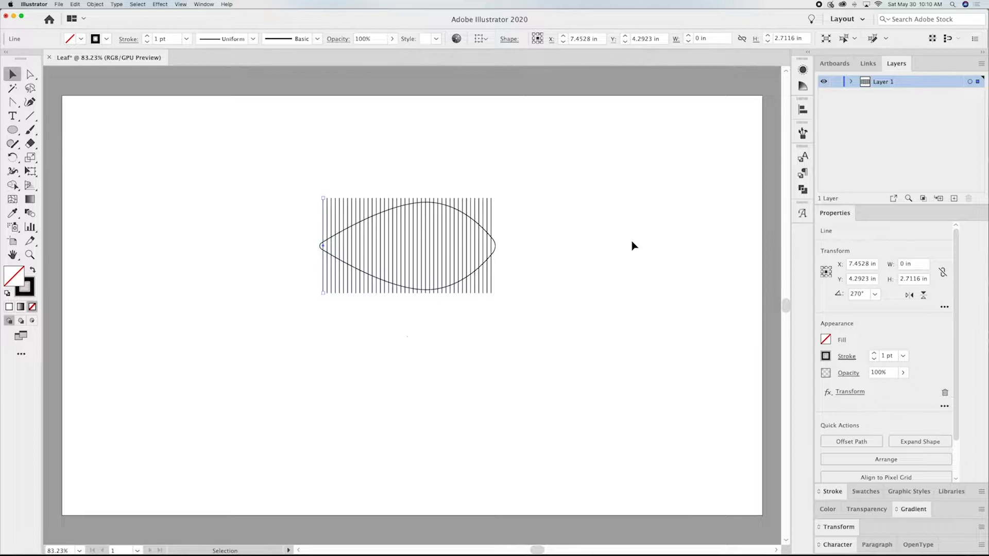
key("Right")
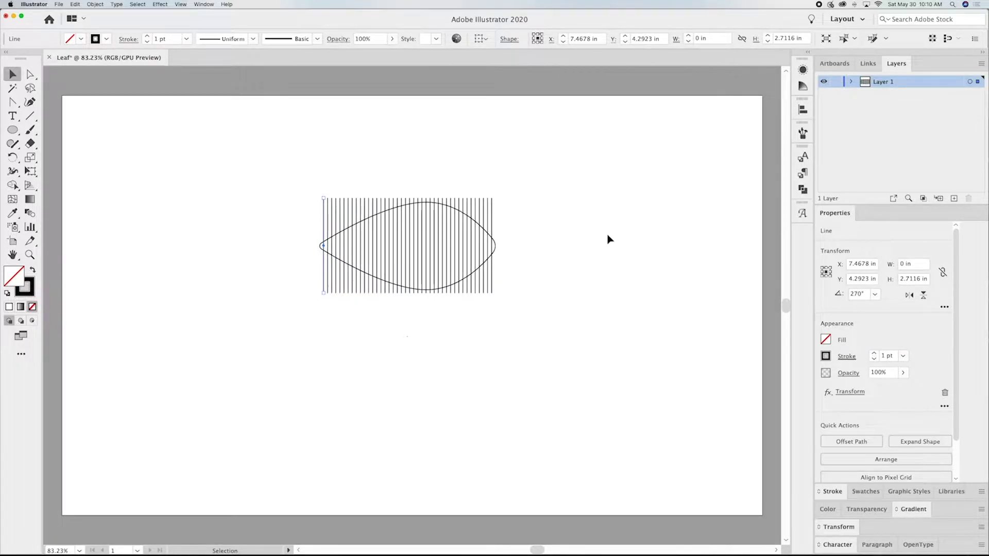
Step: Expand the appearance of the leftmost vertical line so its Transform copies become real, separate lines
left_click(609, 239)
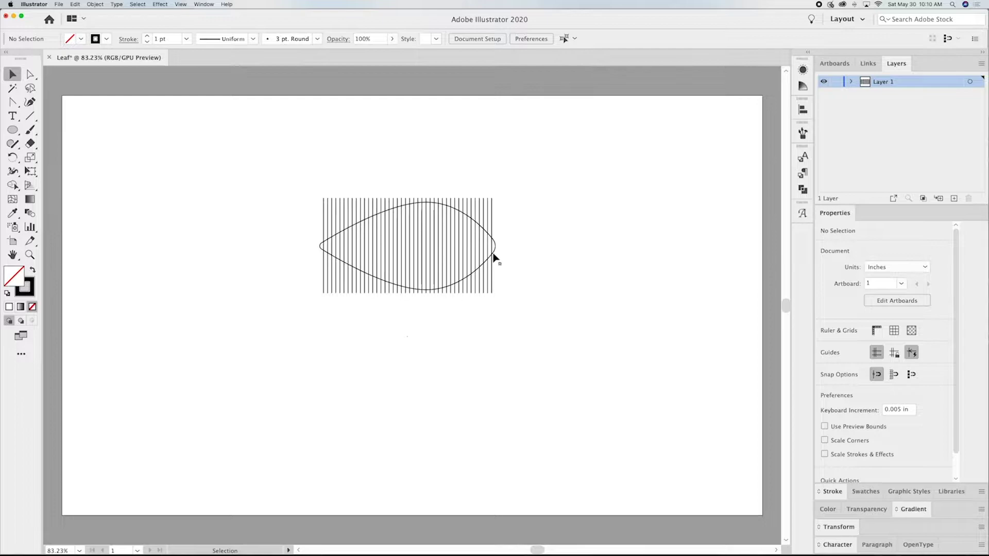
left_click(325, 211)
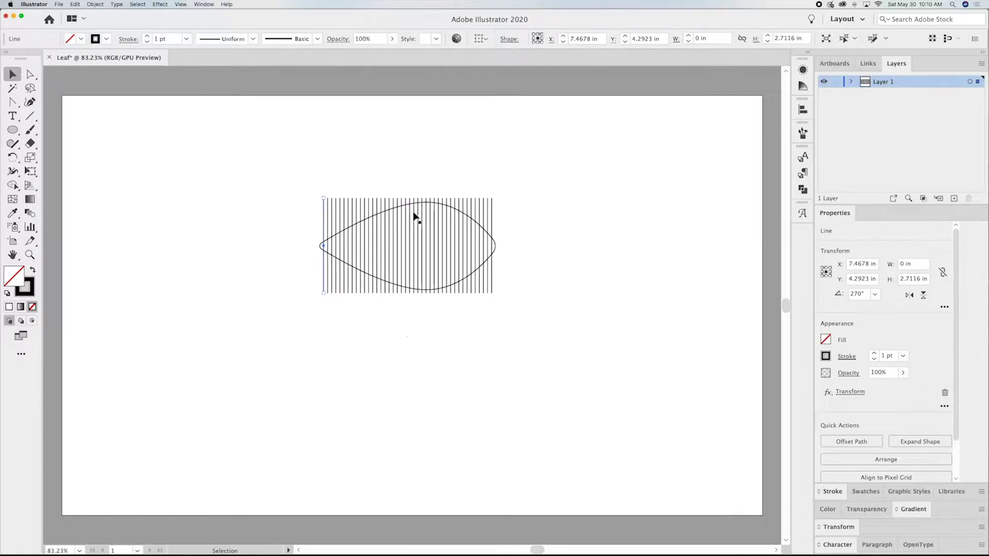
left_click(96, 5)
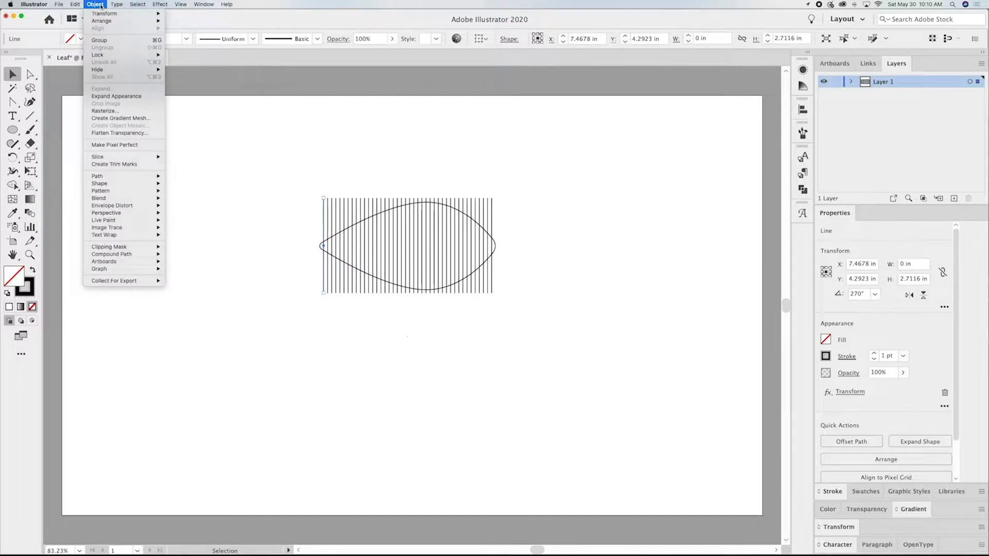
left_click(136, 97)
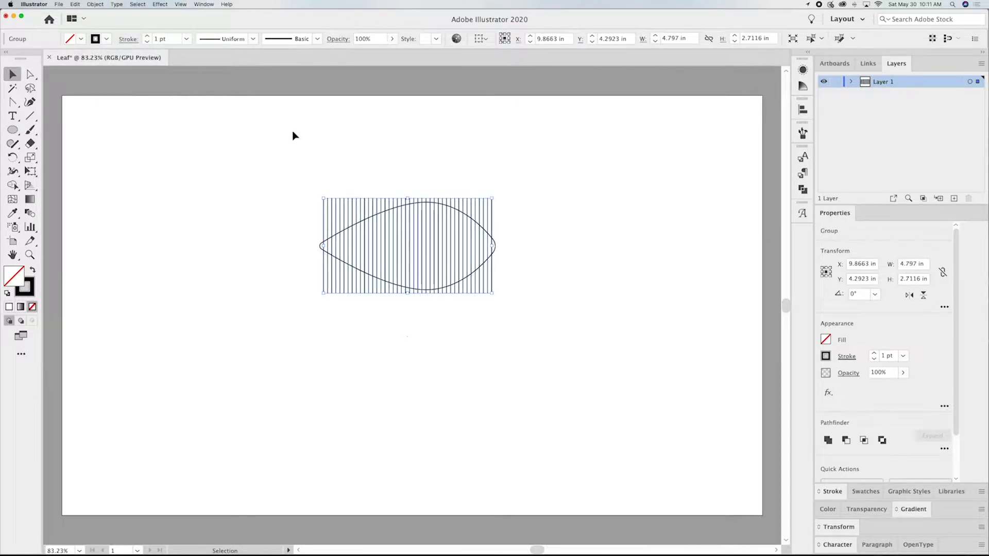
Step: Isolate the expanded line group to inspect its individual lines, and leave isolation
left_click(370, 178)
double_click(374, 210)
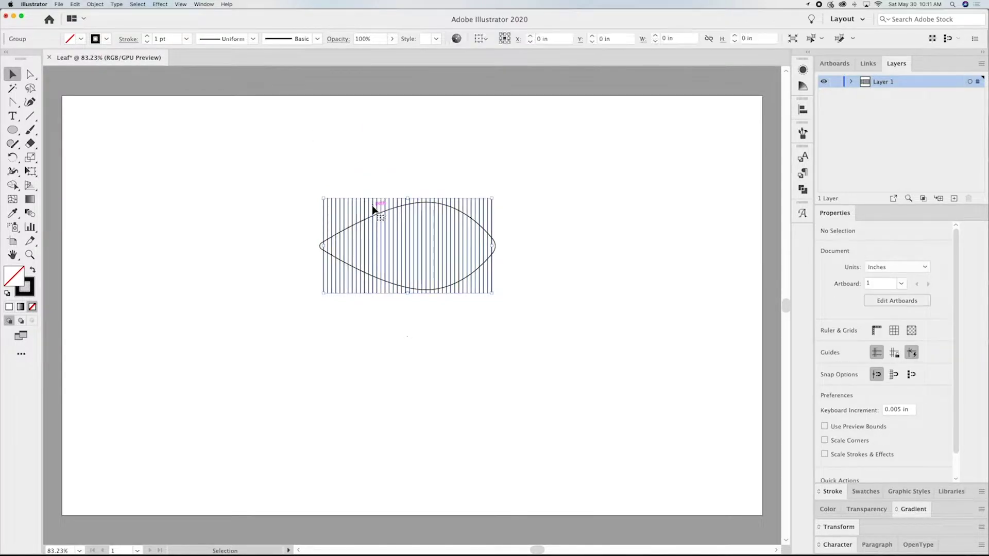
left_click(364, 210)
left_click(359, 210)
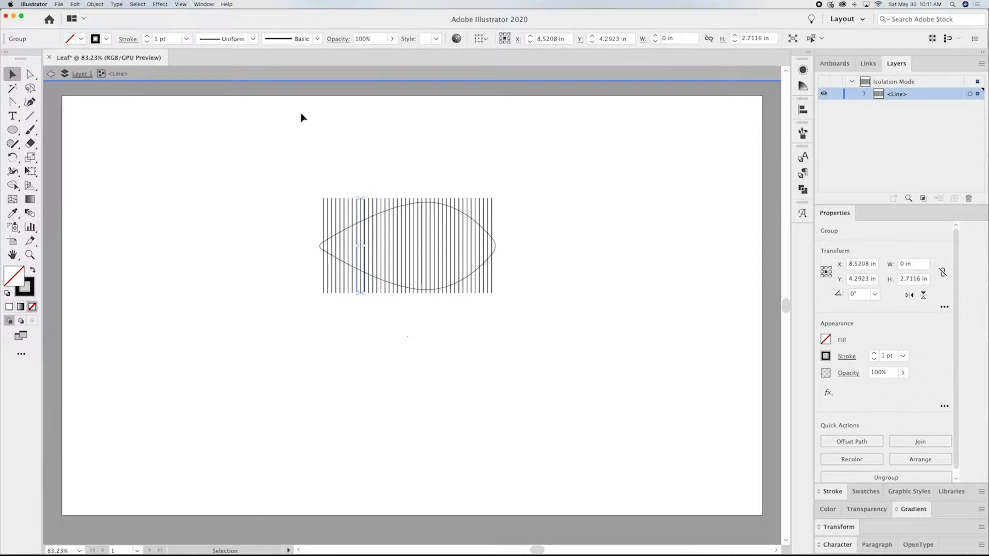
left_click(51, 76)
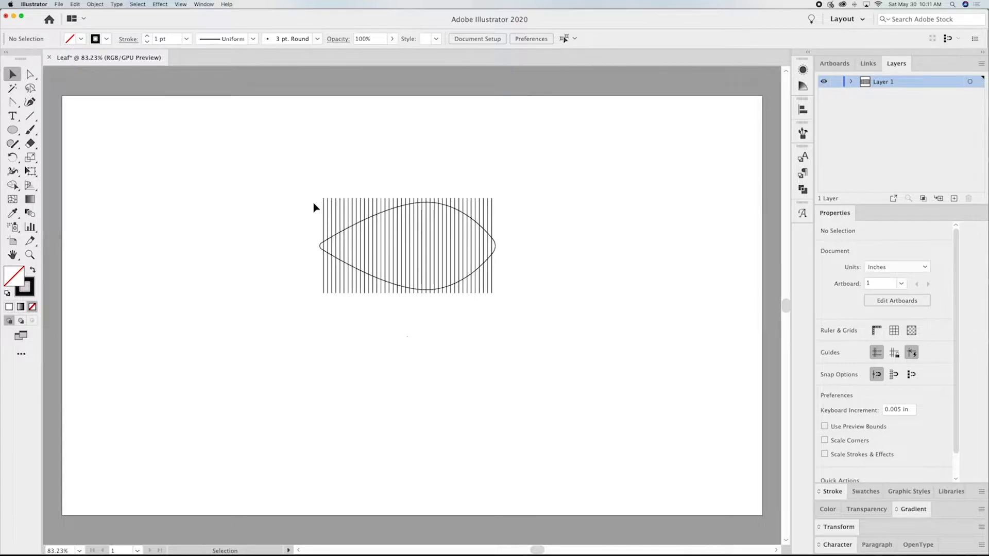
Step: Recolor the stroke of the whole vertical line group blue and deselect it
left_click(323, 217)
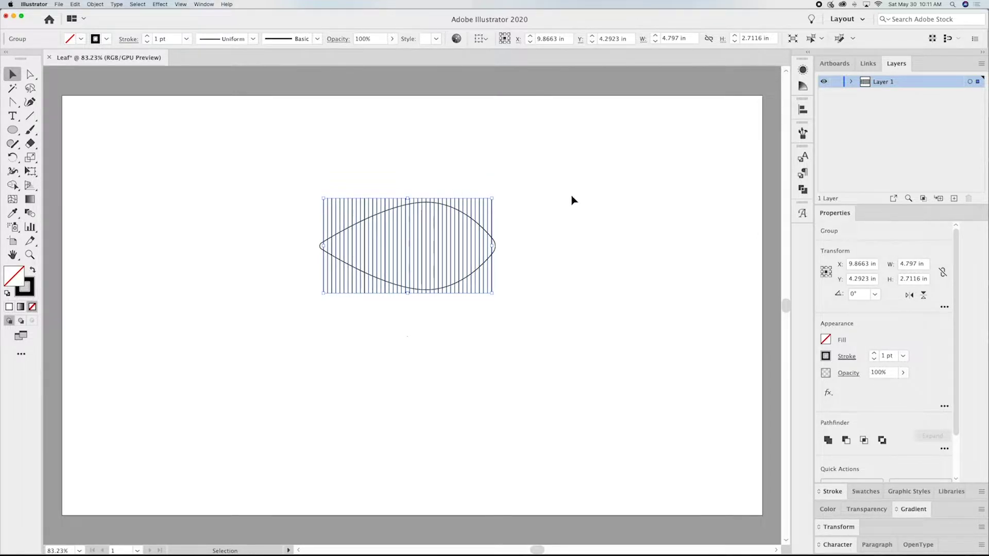
left_click(826, 356)
left_click(766, 407)
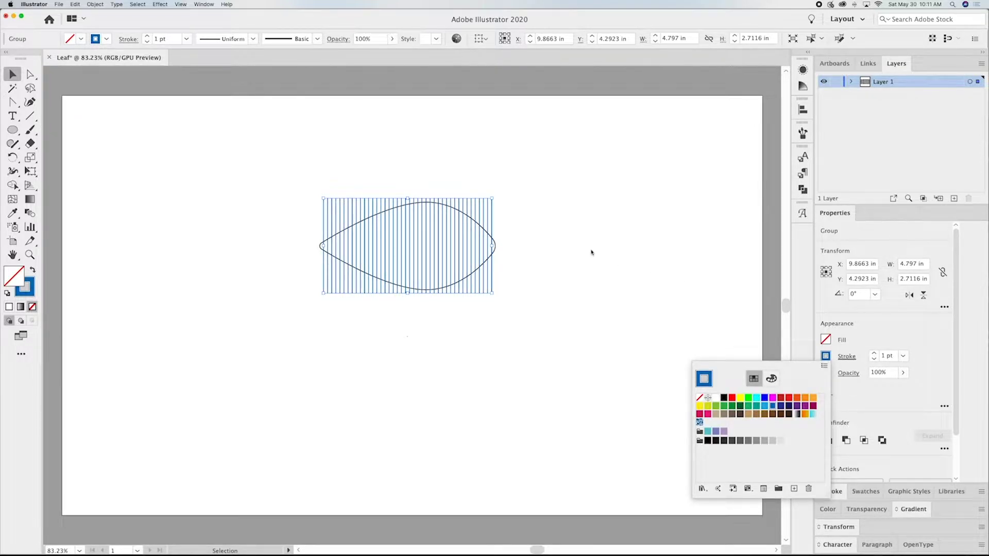
key("Escape")
left_click(562, 273)
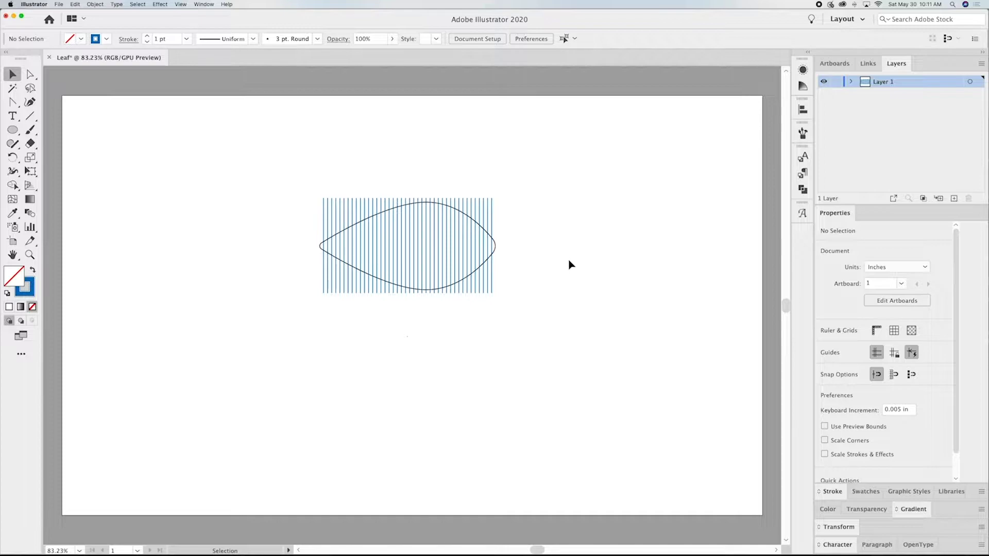
Step: Draw a horizontal line about 4.40 in long through the leaf's center, from just beyond its blunt end towards the narrow tip
key("b")
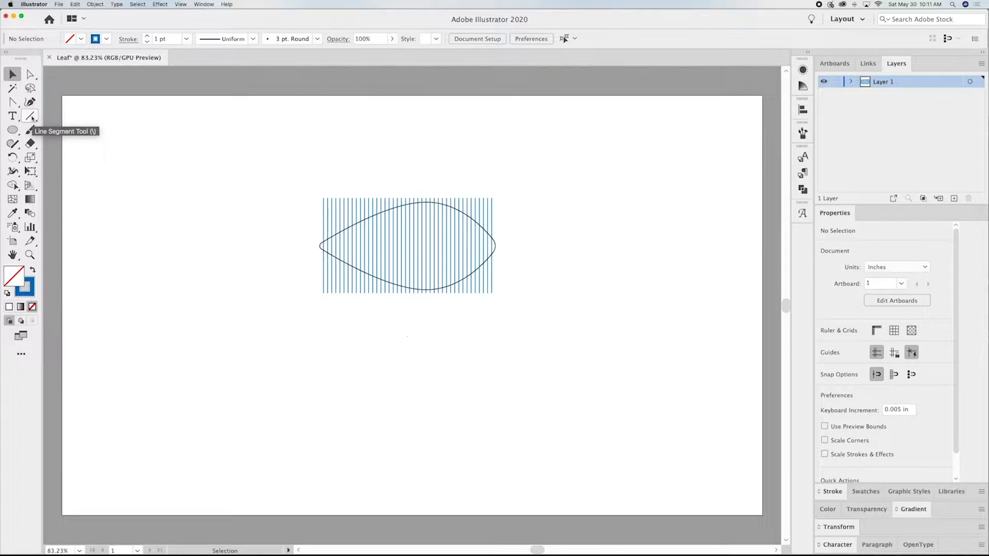
left_click(31, 116)
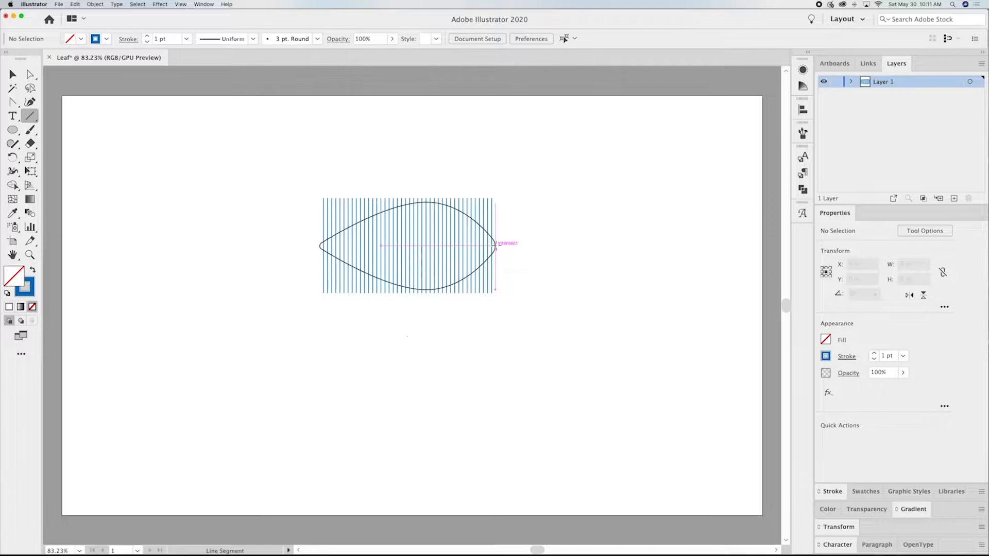
left_click_drag(498, 246, 343, 245)
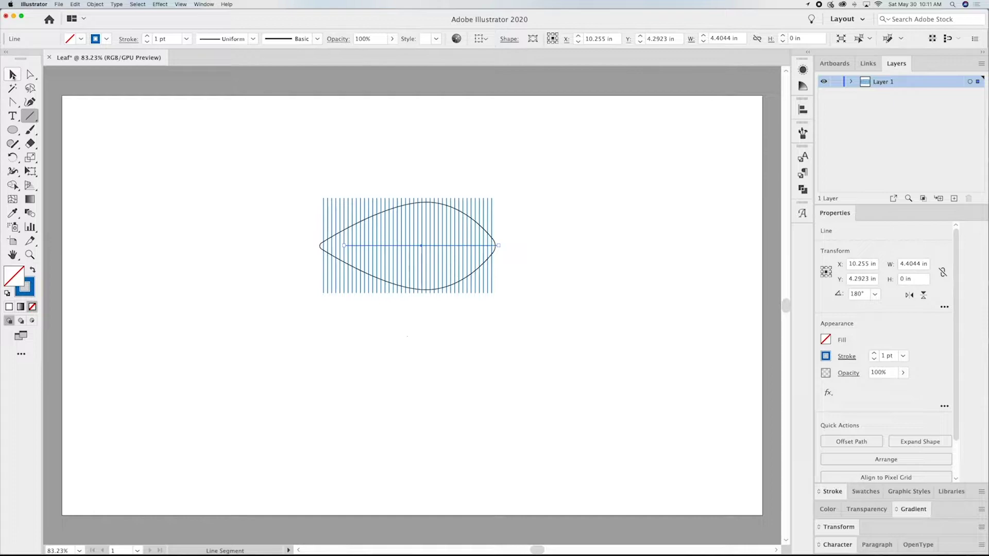
left_click(12, 75)
left_click(199, 150)
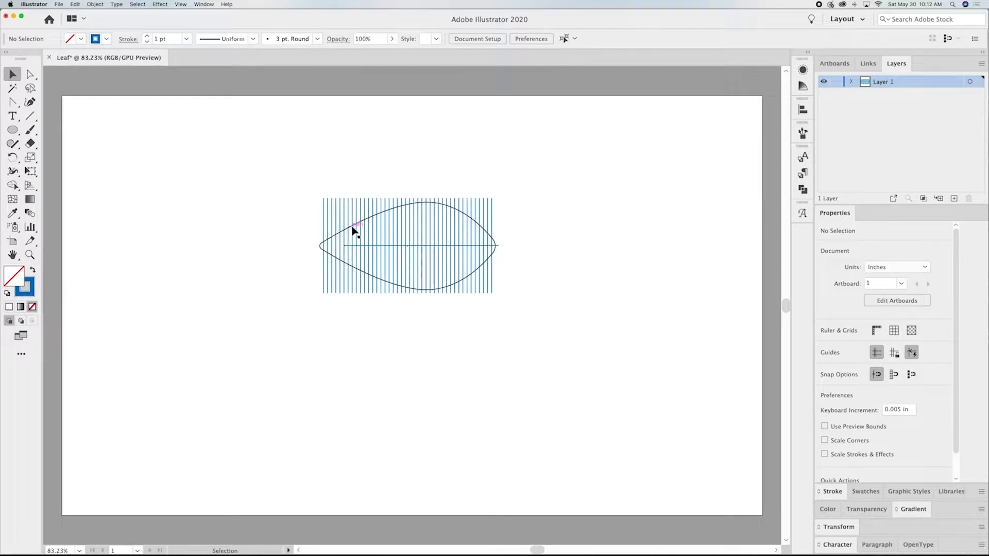
Step: Duplicate the leaf outline straight down below the lined leaf, at about Y 7.58 in
left_click(321, 249)
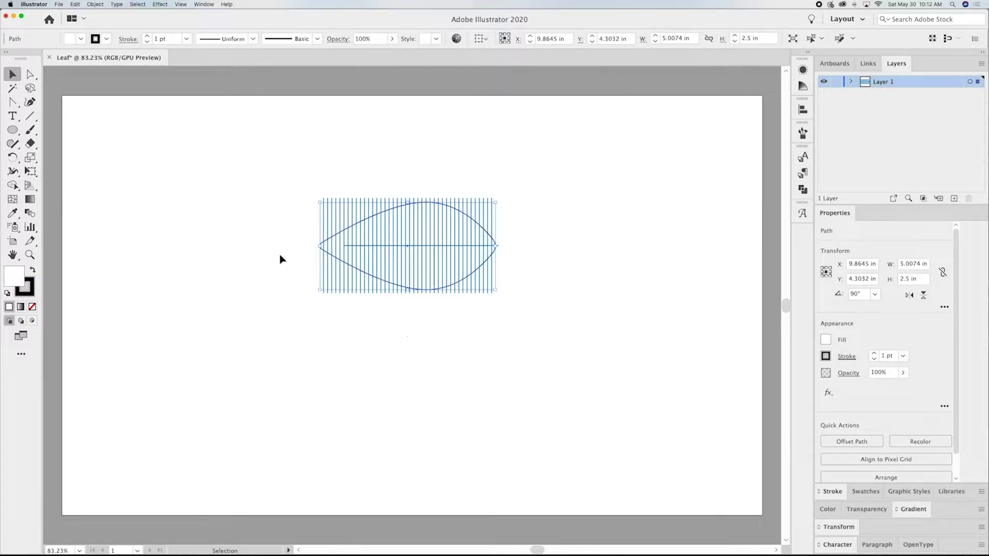
left_click(322, 254)
left_click_drag(322, 253, 320, 368)
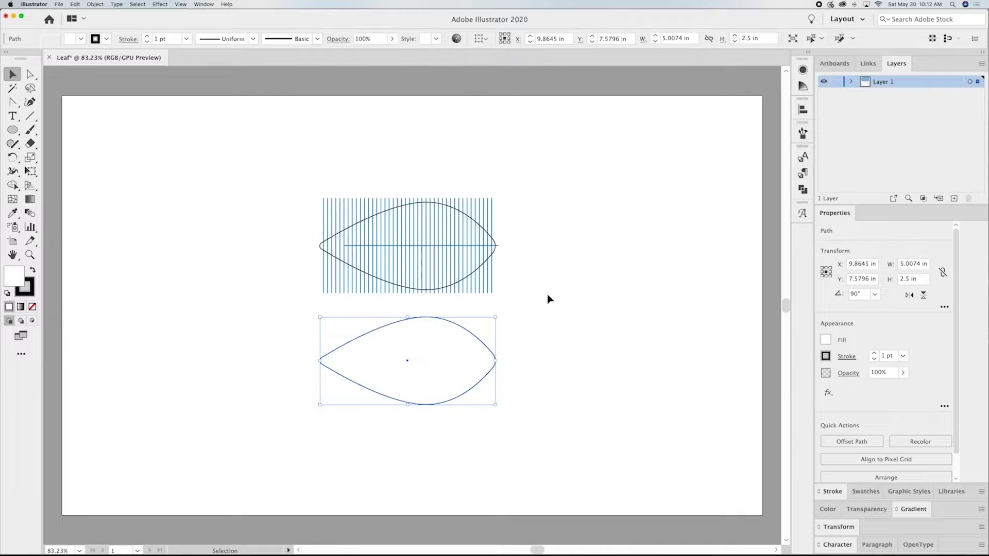
Step: Delete the lower anchor points of the duplicated leaf outline, keeping only its upper edge as an open curve
left_click(30, 75)
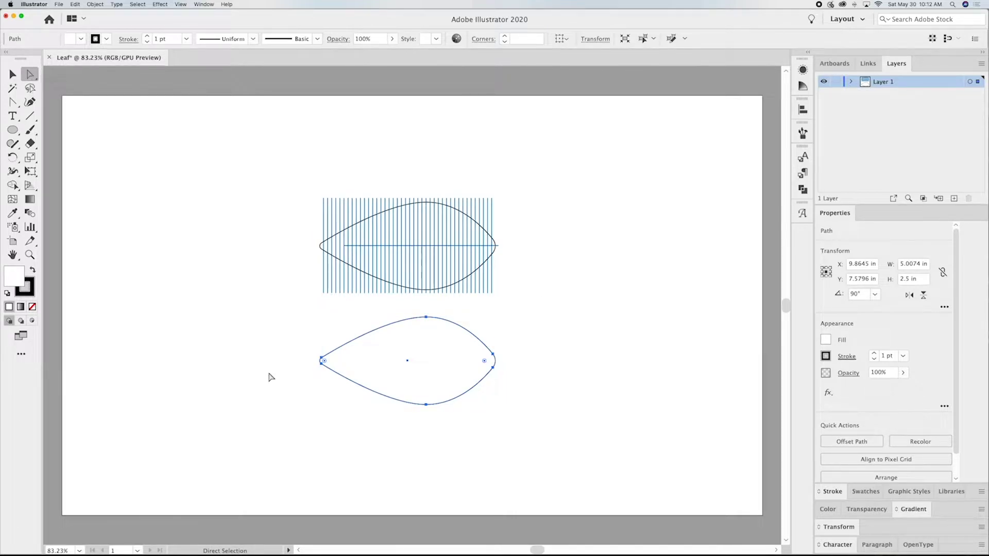
left_click(371, 408)
left_click(426, 405)
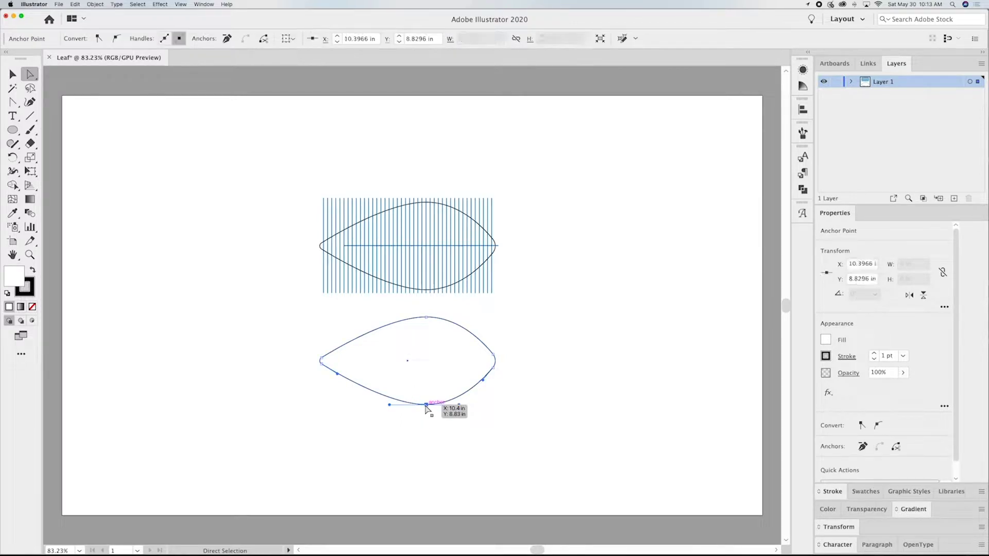
key("BackSpace")
left_click(494, 366)
left_click(321, 363)
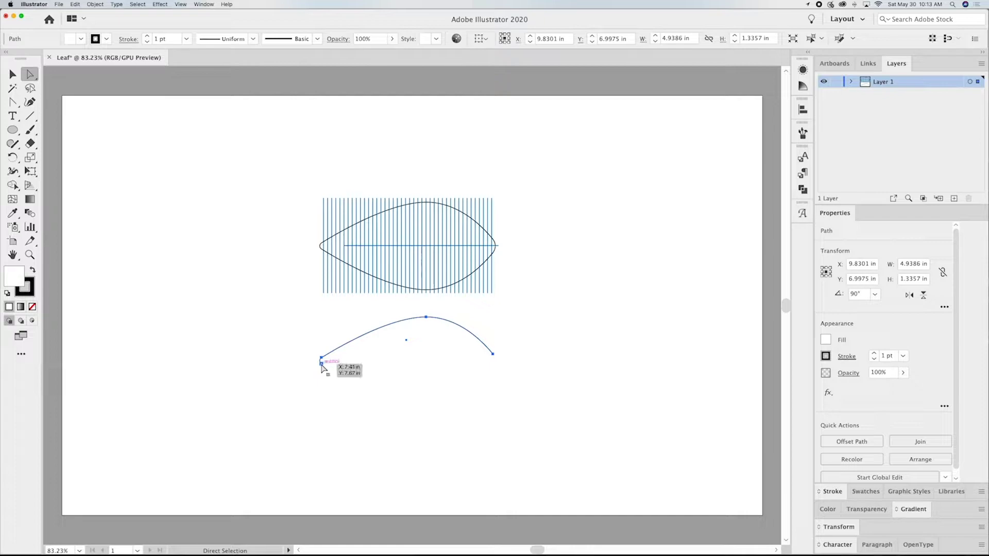
left_click(321, 364)
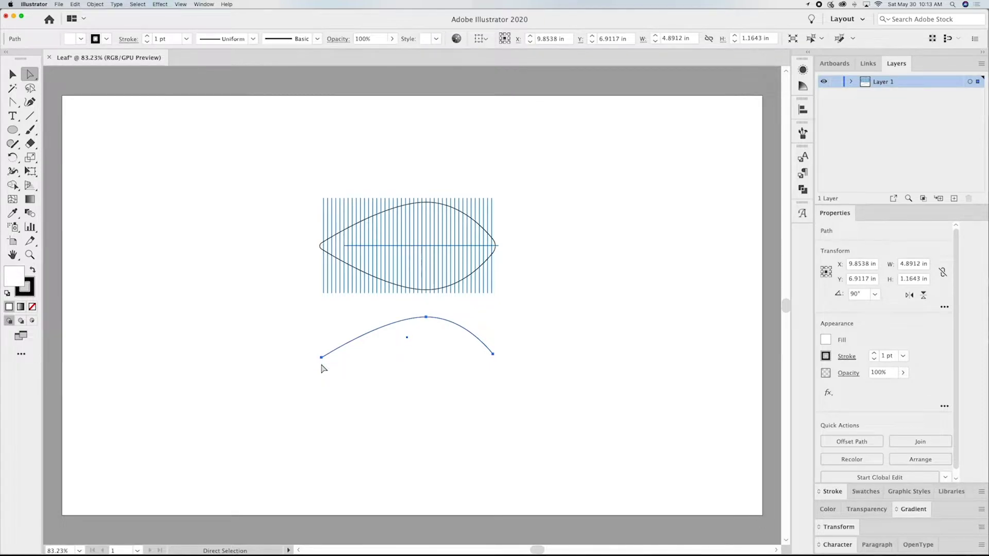
Step: Remove the fill from the open curve
left_click(826, 339)
left_click(700, 382)
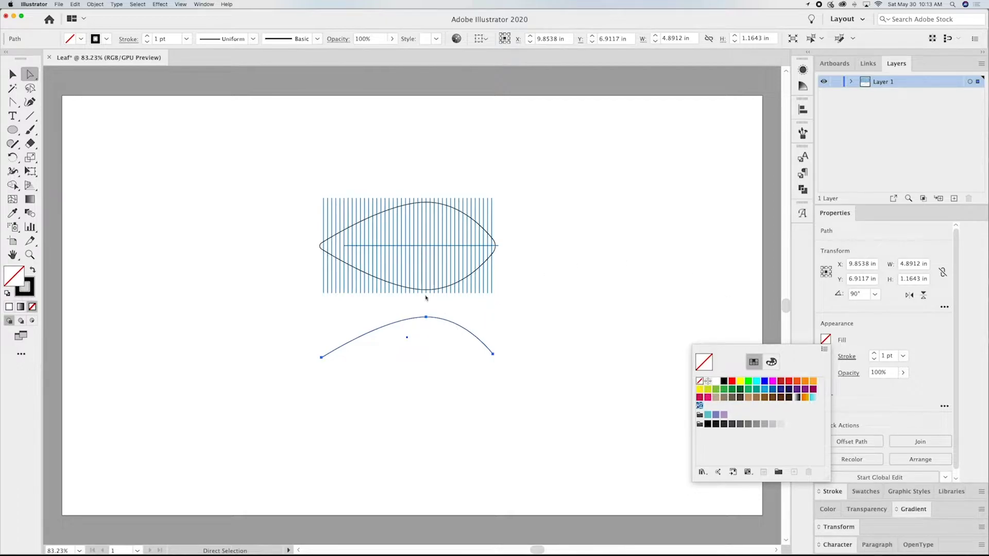
key("Escape")
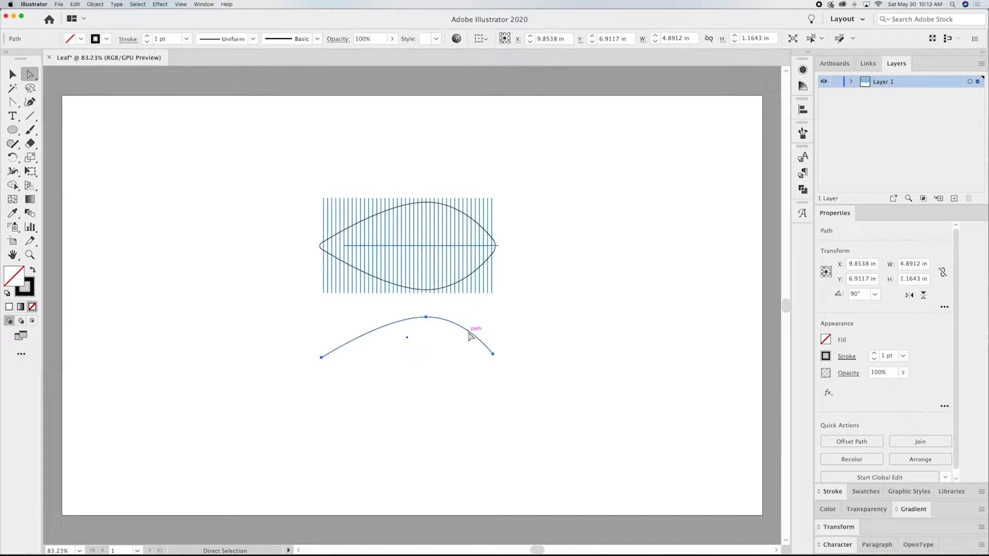
Step: Flatten the curve by moving its peak anchor down and left to about X 10.21 in, Y 6.81 in, and adjust its left end handle
left_click(427, 317)
left_click_drag(427, 319, 426, 337)
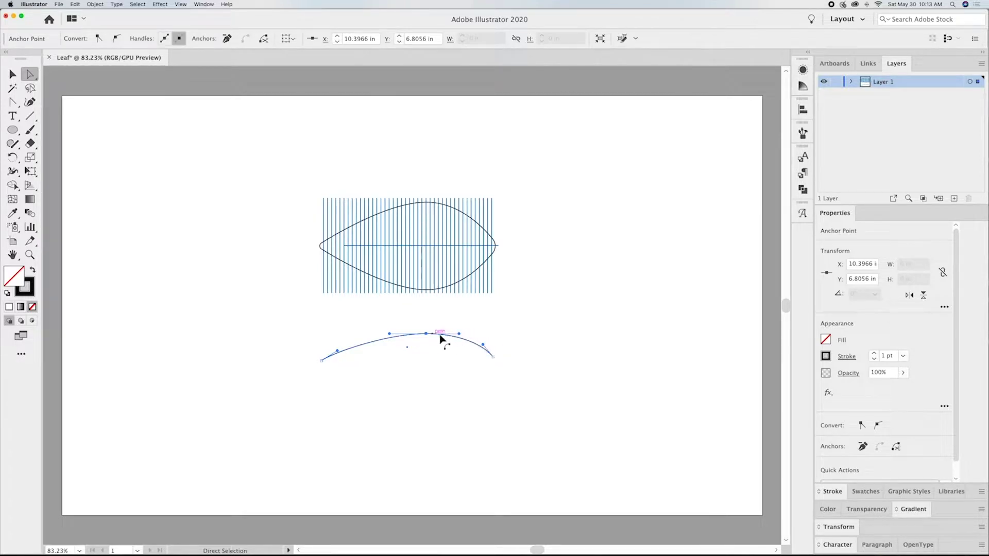
left_click_drag(484, 347, 419, 333)
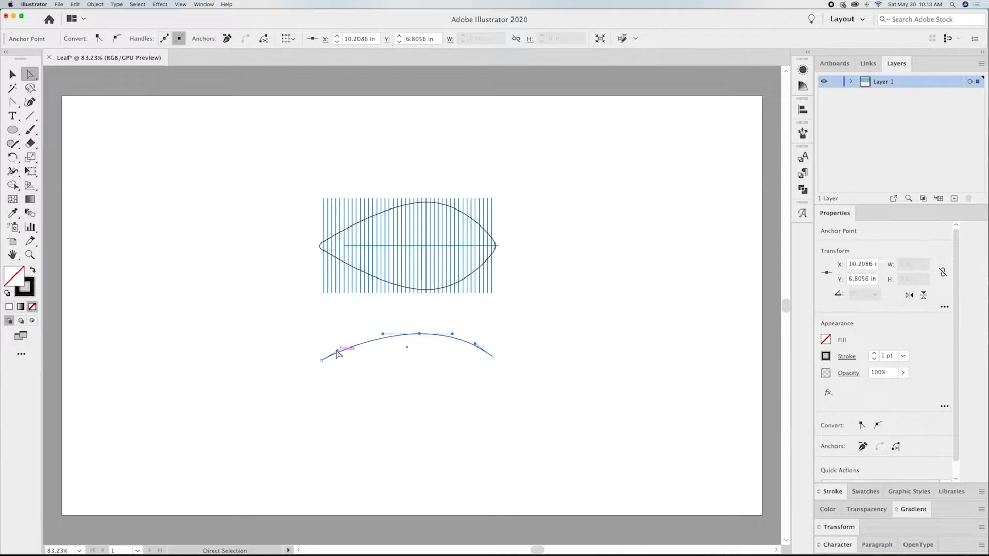
left_click_drag(337, 354, 341, 356)
Step: Set the stroke weight of the flattened curve to 18 pt
left_click(12, 74)
left_click(512, 266)
left_click(474, 348)
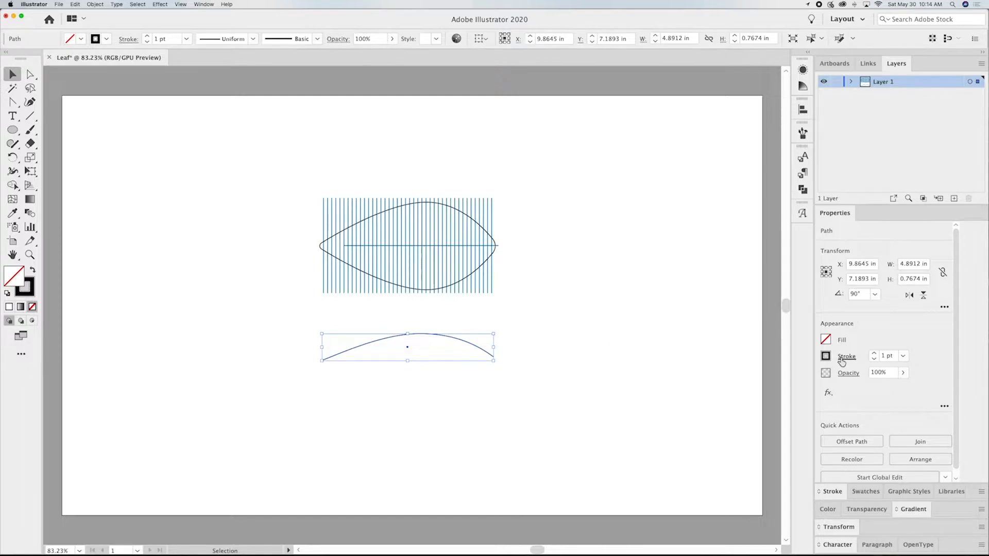
left_click(890, 356)
type(".")
key("Return")
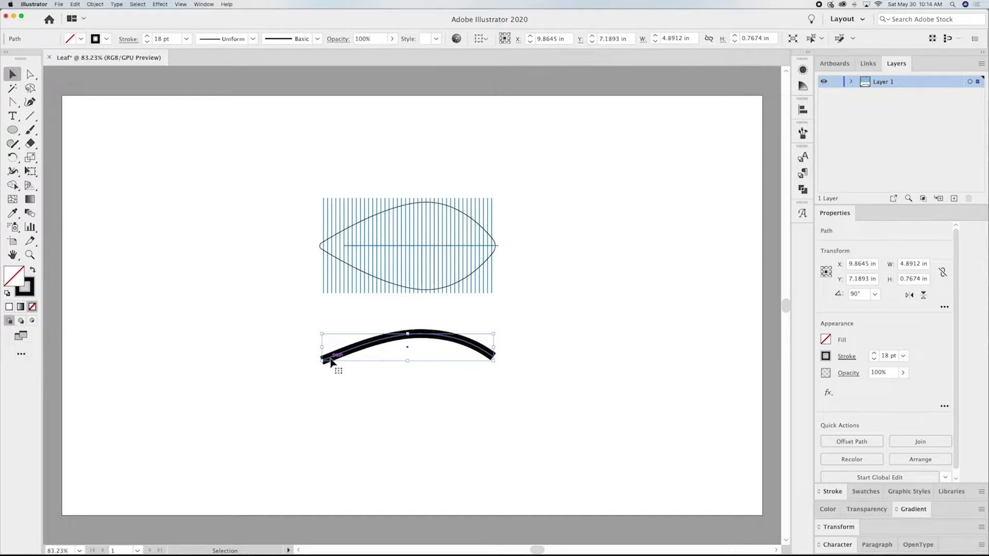
Step: Expand the thick curve's fill and stroke into a shape, and swap its fill and stroke to leave only an outline
left_click(94, 4)
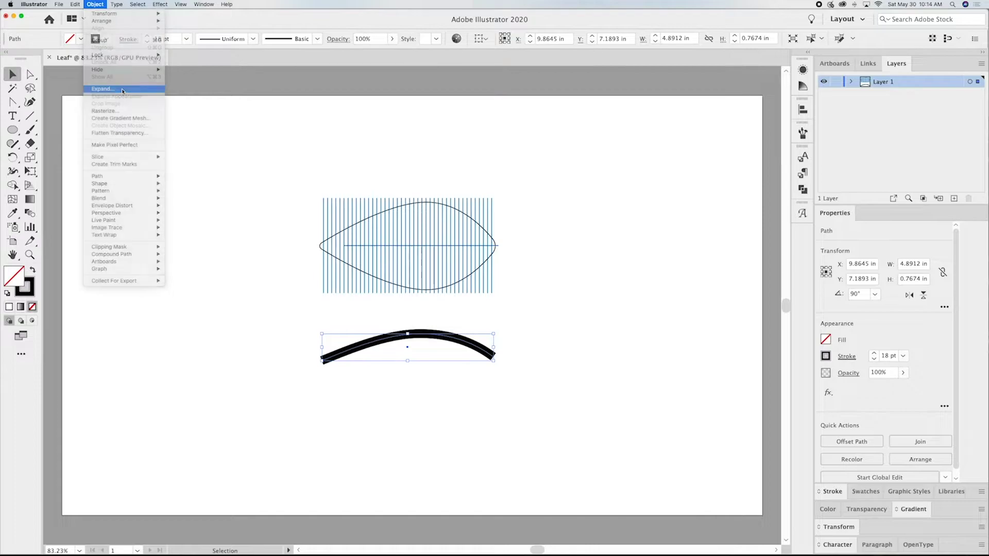
left_click(122, 90)
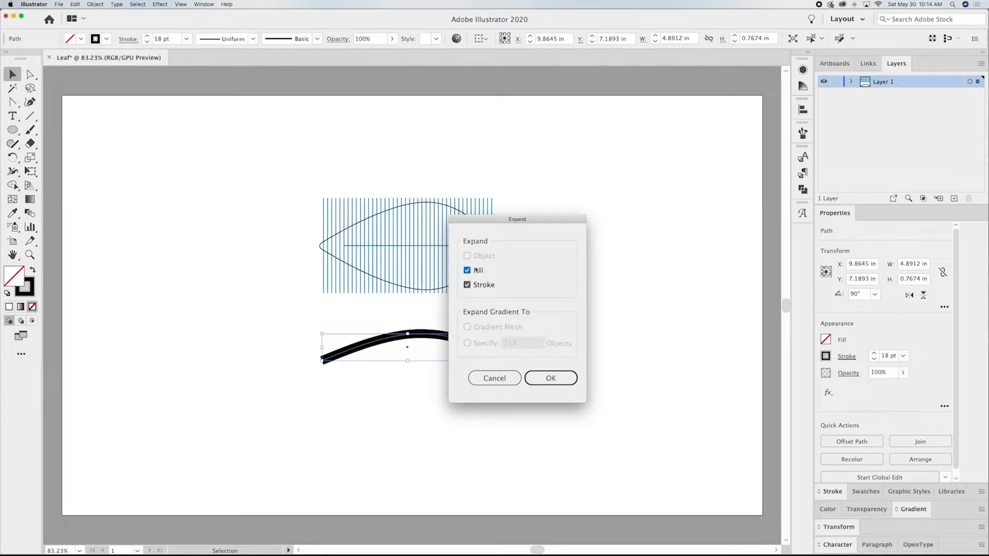
left_click(558, 382)
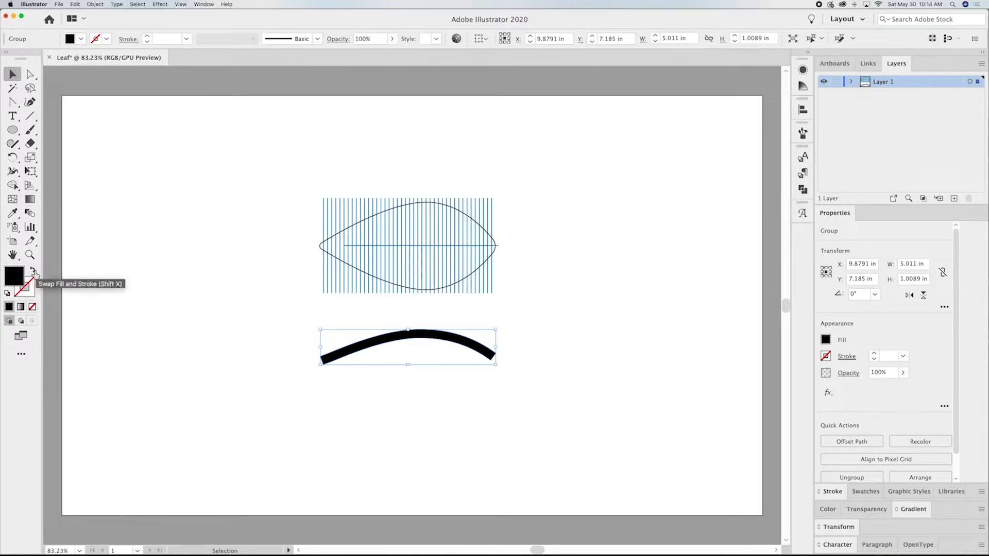
left_click(32, 272)
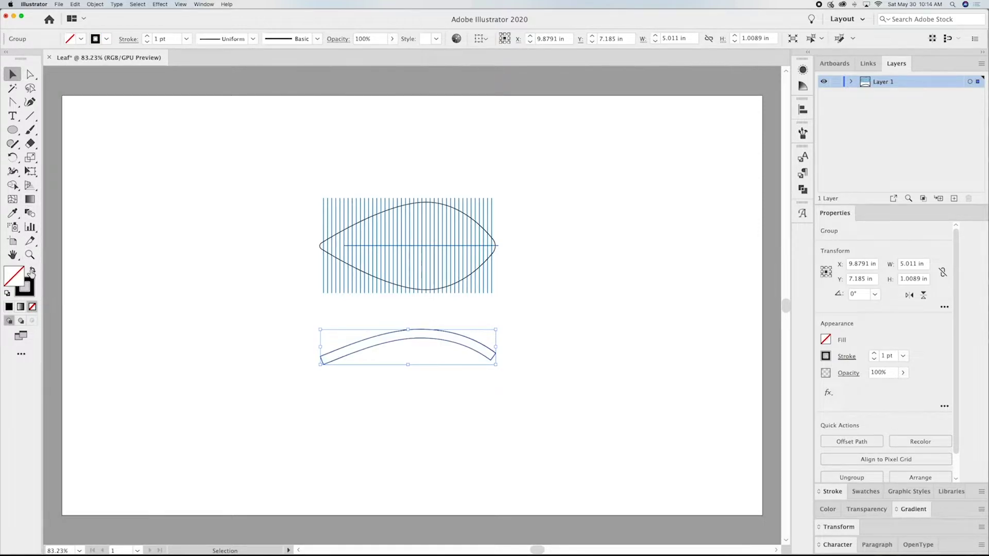
left_click(554, 340)
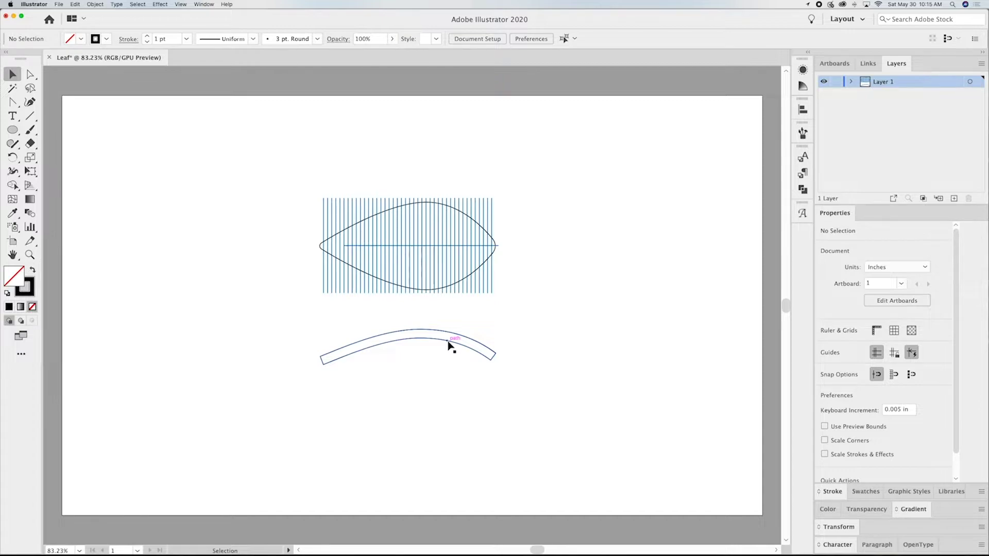
Step: Widen the curved band towards its right end by lowering the middle anchor of its lower edge and its lower right corner to about Y 7.81 in
left_click(451, 346)
left_click(30, 74)
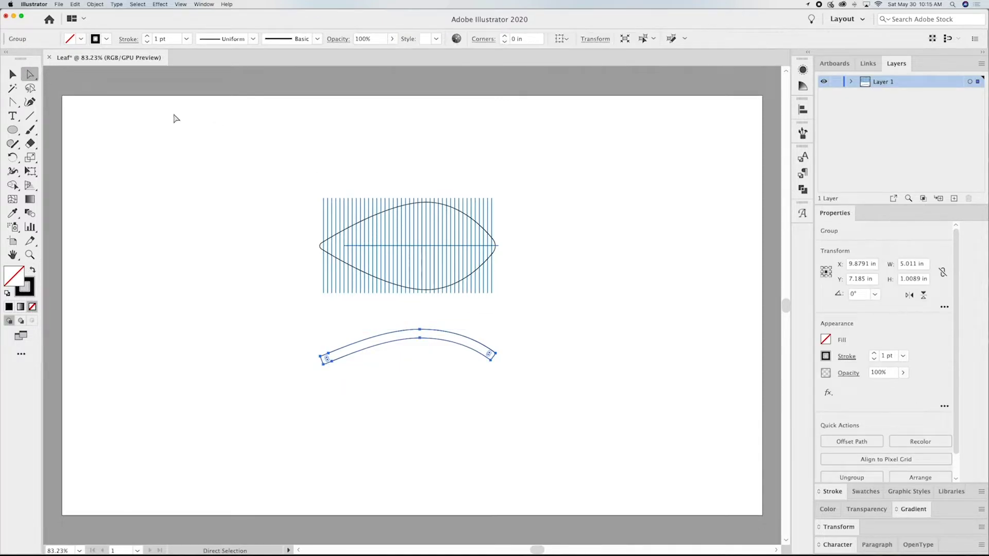
left_click(581, 302)
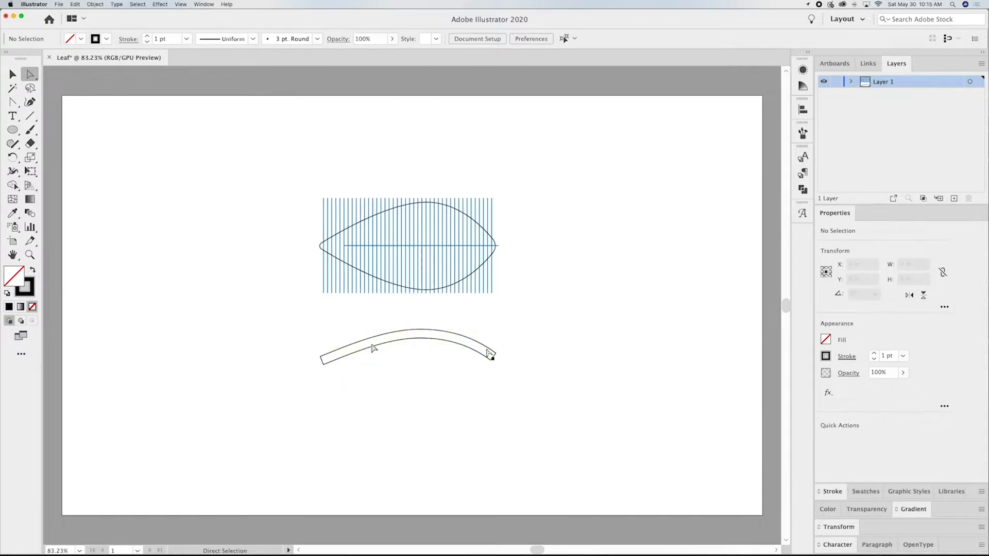
left_click(427, 342)
left_click(420, 339)
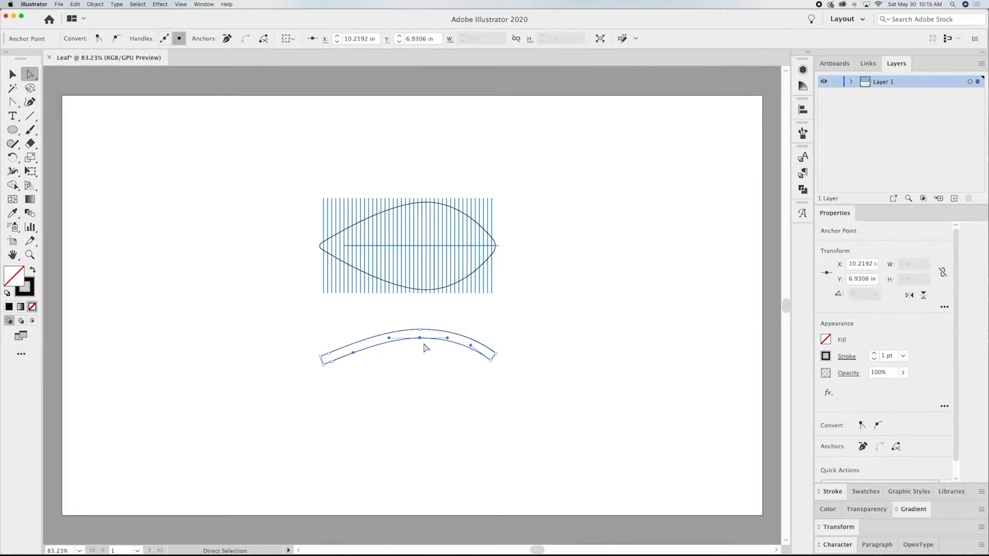
left_click(421, 339)
left_click_drag(421, 340, 414, 348)
left_click_drag(415, 348, 412, 345)
left_click_drag(489, 359, 487, 371)
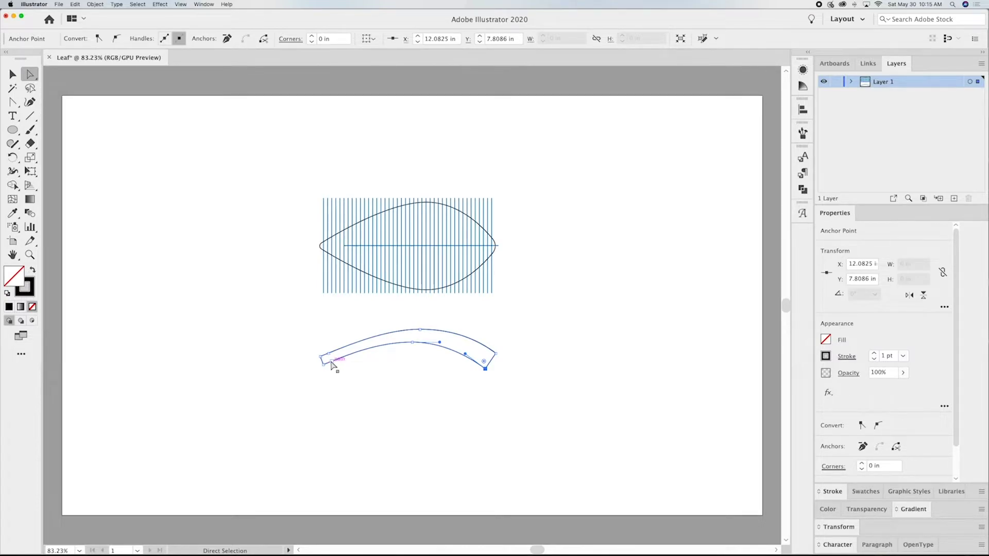
Step: Delete the extra anchor point beside the lower-left corner of the curved band
left_click(13, 102)
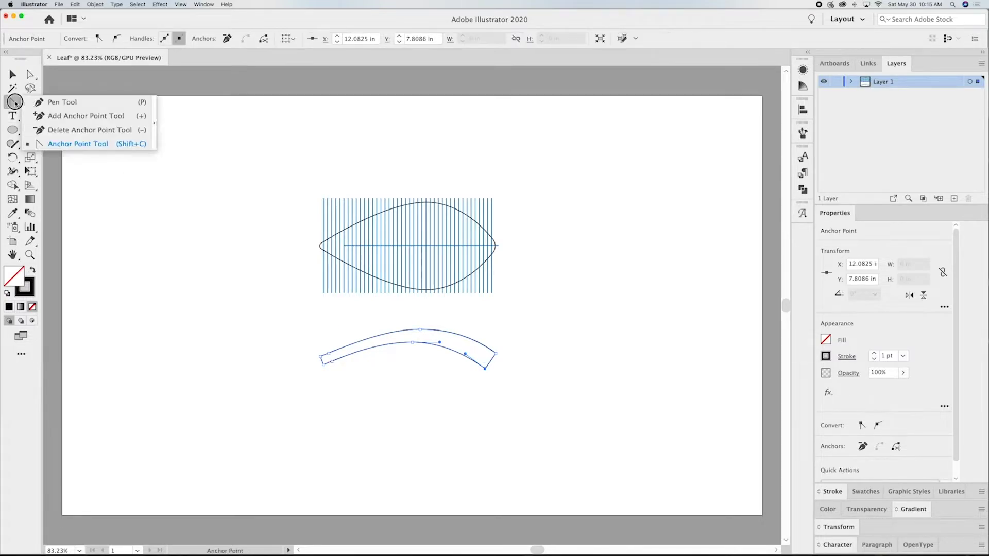
left_click(51, 131)
left_click(332, 363)
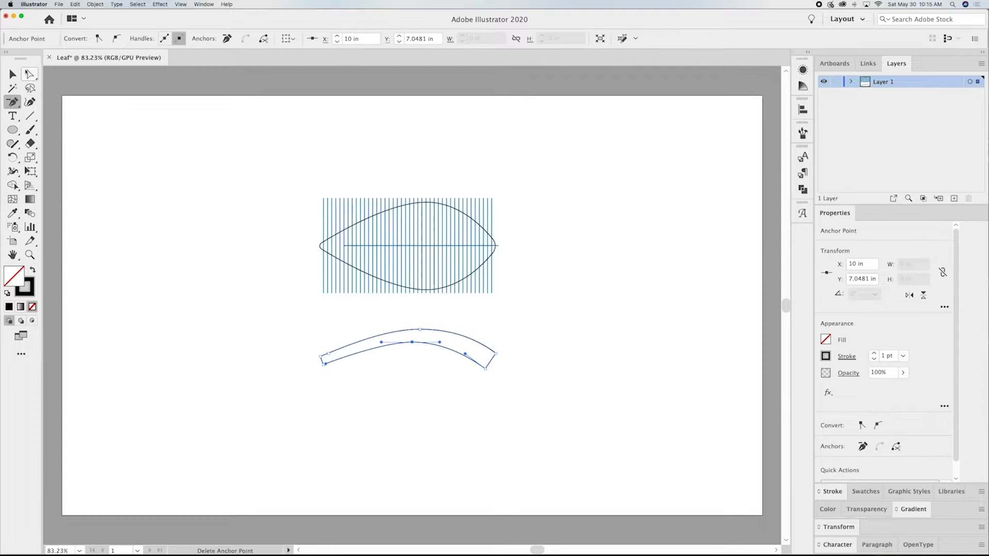
key("a")
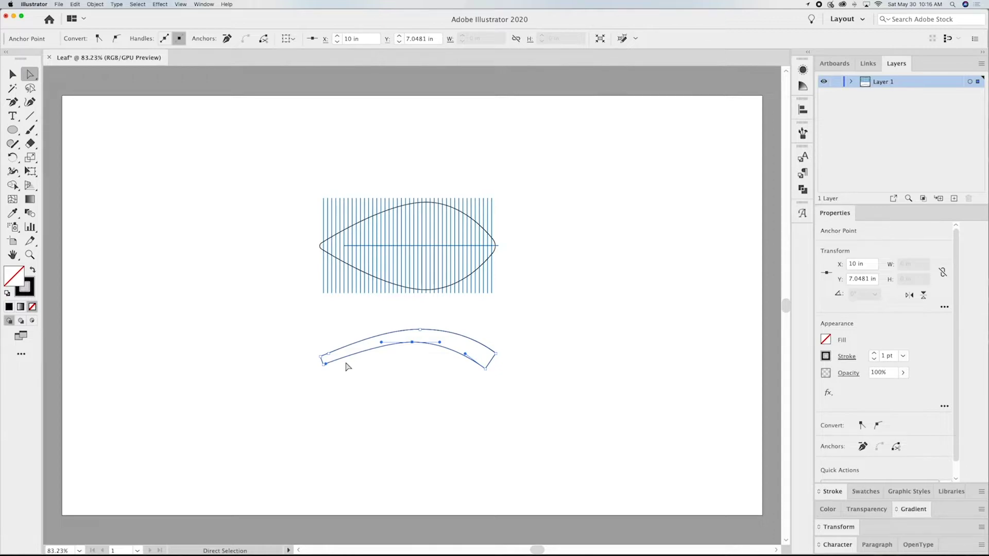
Step: Round the lower-left corner of the curved band to a radius of about 0.25 in
left_click(325, 365)
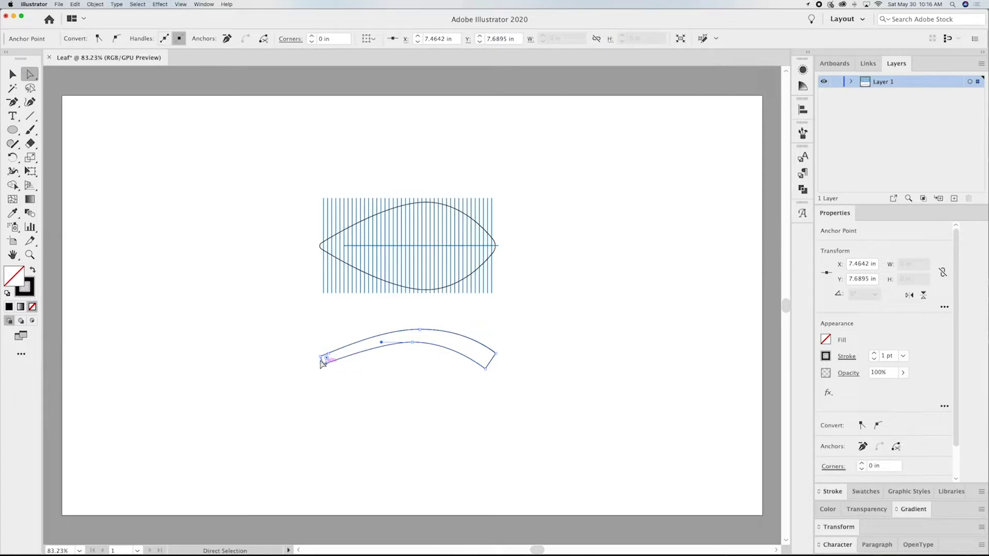
left_click_drag(327, 358, 338, 367)
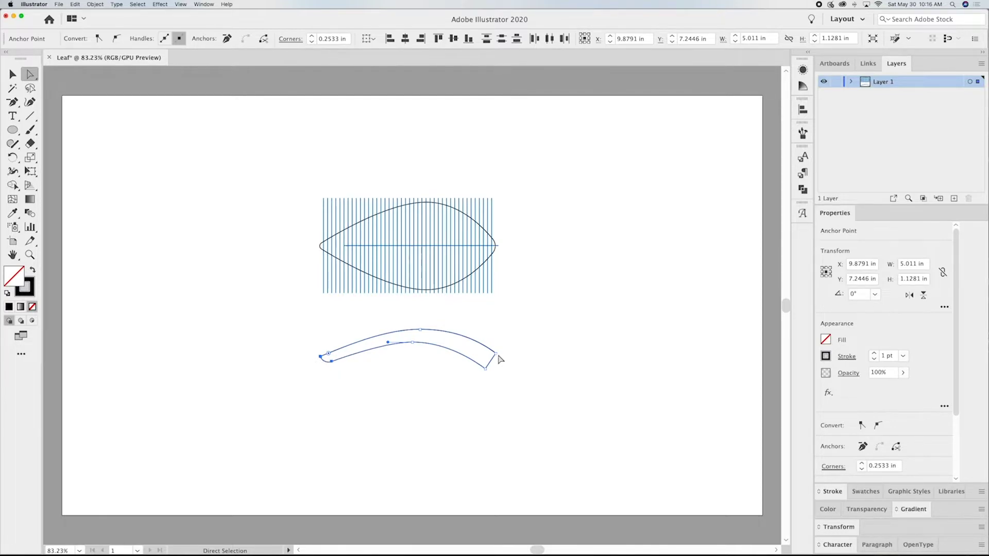
left_click(13, 74)
left_click(139, 194)
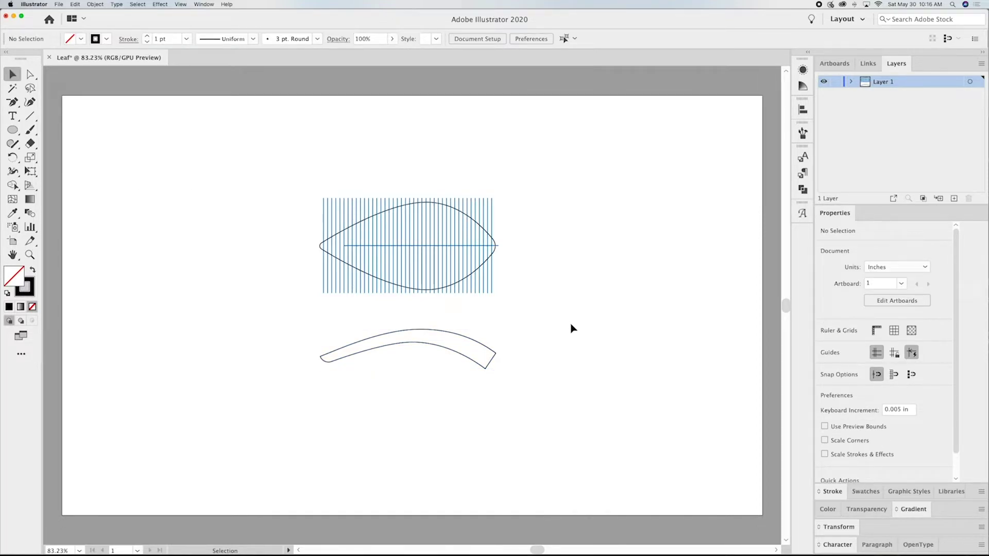
Step: Remove the leaf outline's fill and move the curved band up slightly, closer to the leaf
left_click(495, 252)
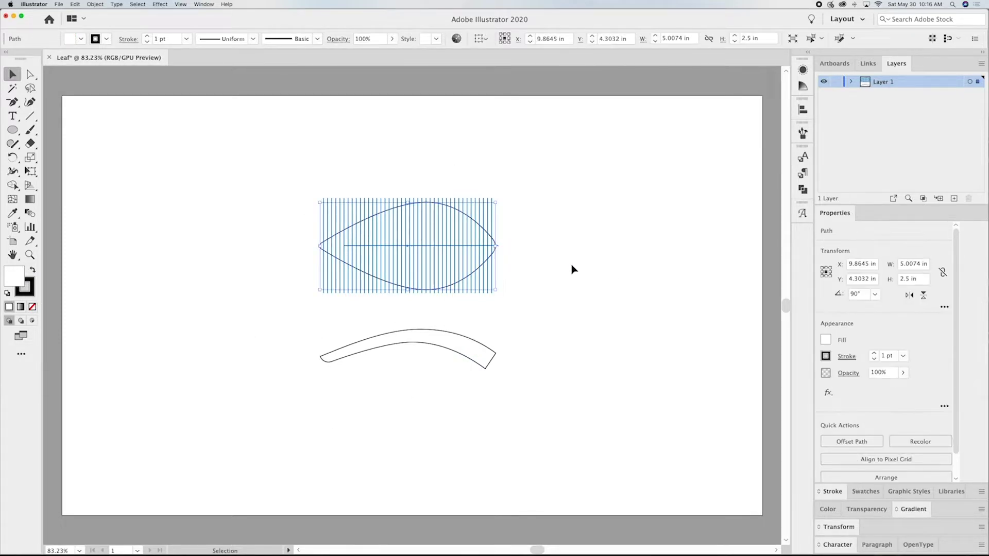
left_click(826, 340)
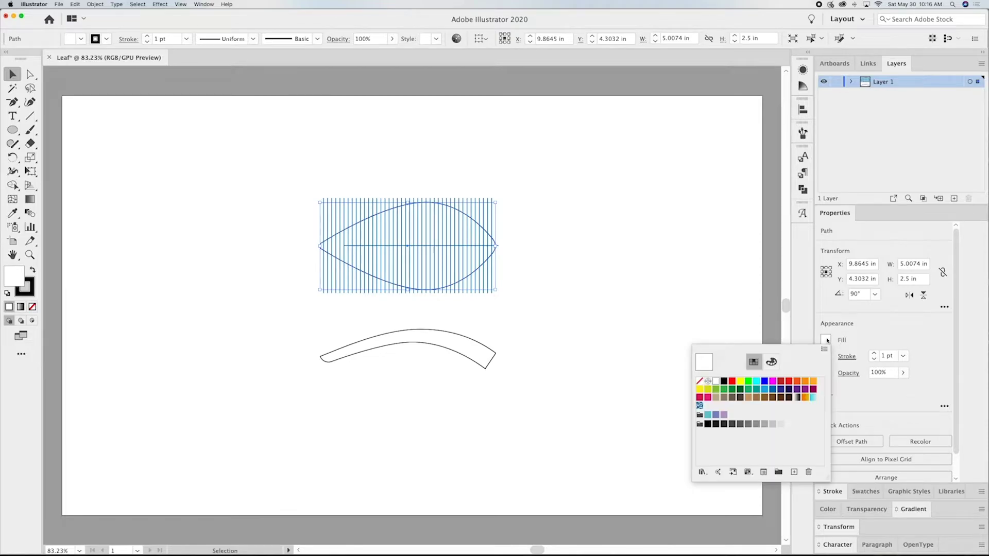
left_click(700, 383)
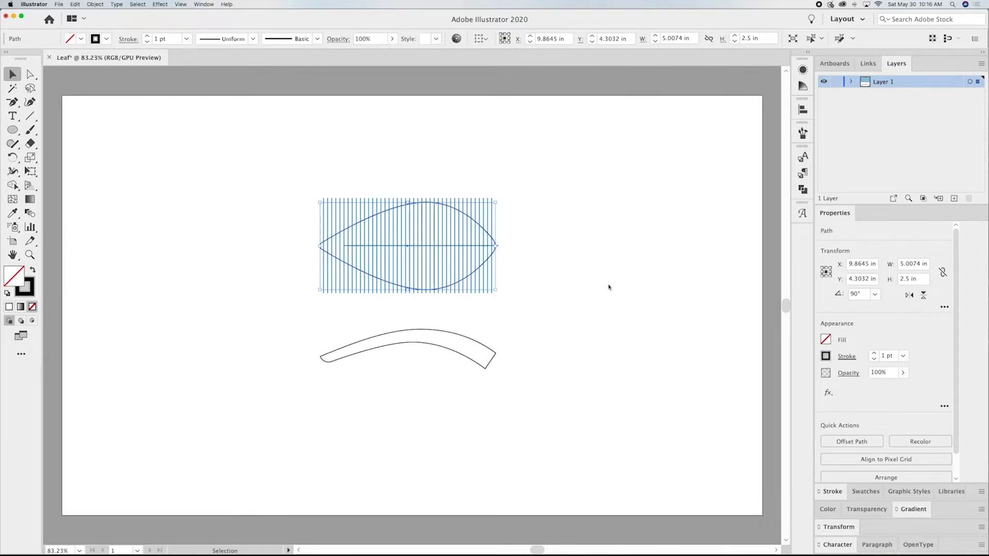
left_click_drag(476, 345, 477, 332)
left_click(532, 303)
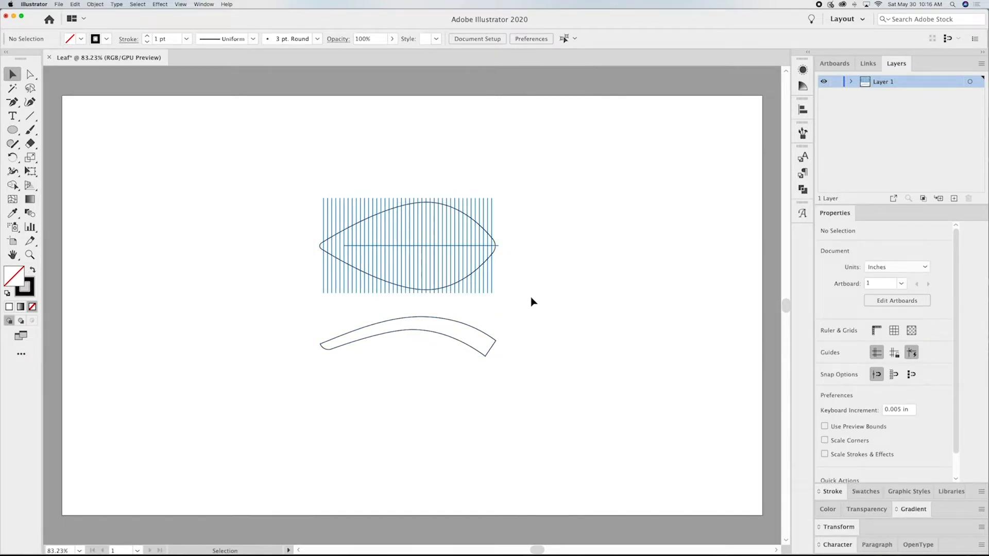
Step: Save the drawing in the Wreath folder as LeafPractice in SVG format, with the SVG 1.1 profile and embedded images
key("super")
key("super+s")
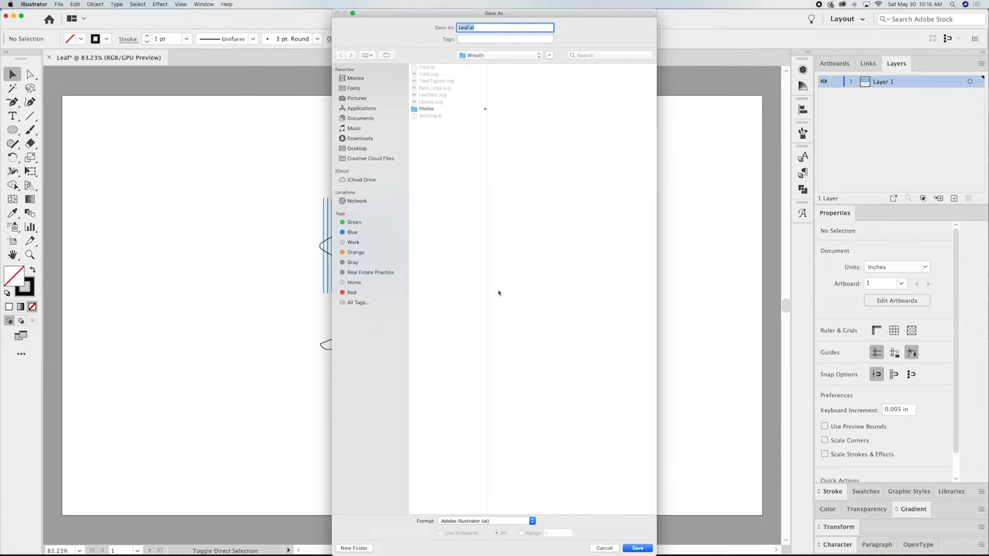
left_click(468, 27)
type("Practic")
key("BackSpace")
type("e")
left_click(512, 522)
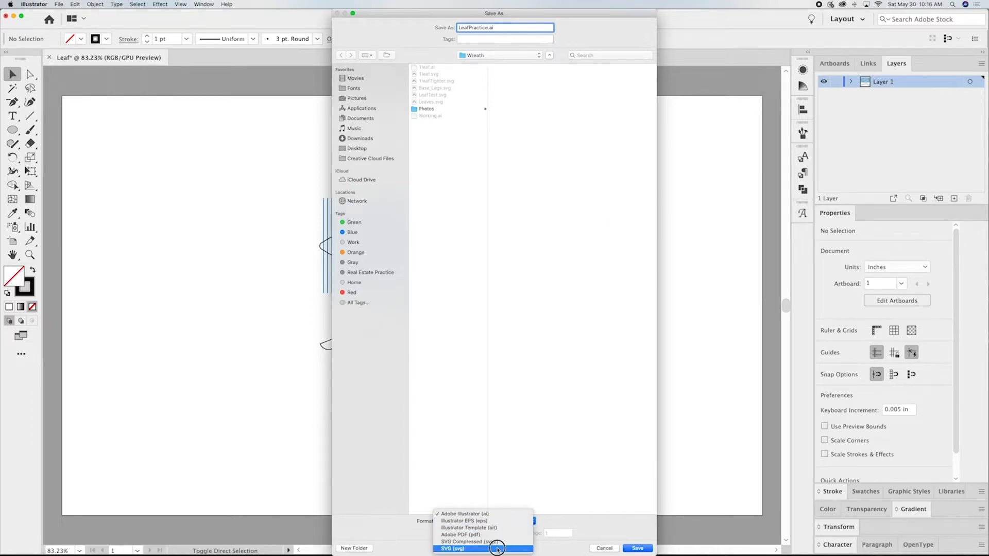
left_click(499, 548)
left_click(636, 548)
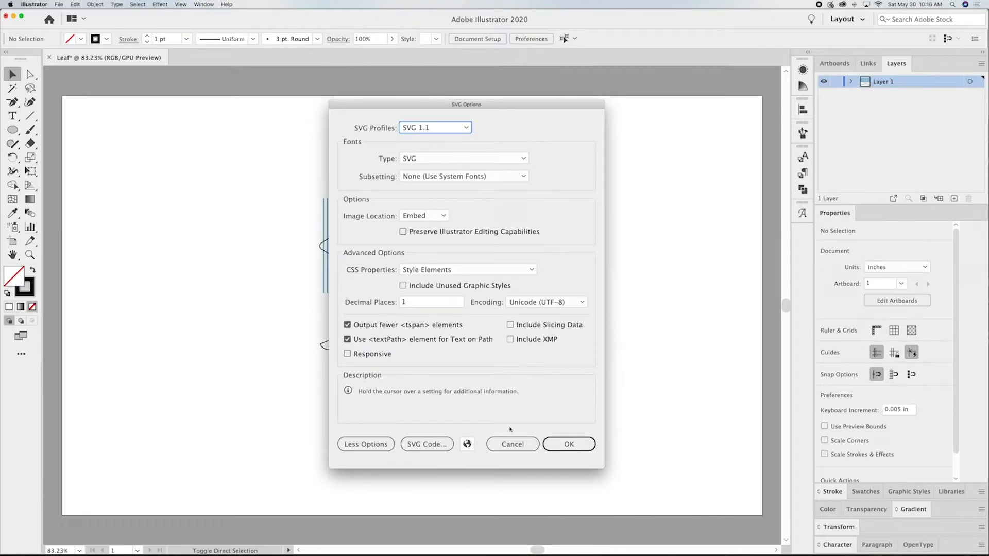
mouse_move(423, 131)
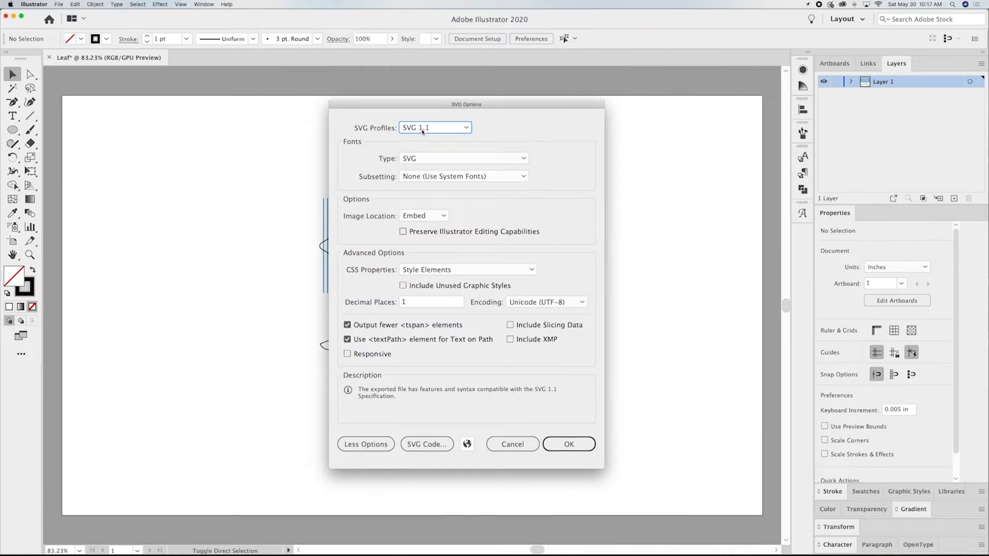
mouse_move(421, 220)
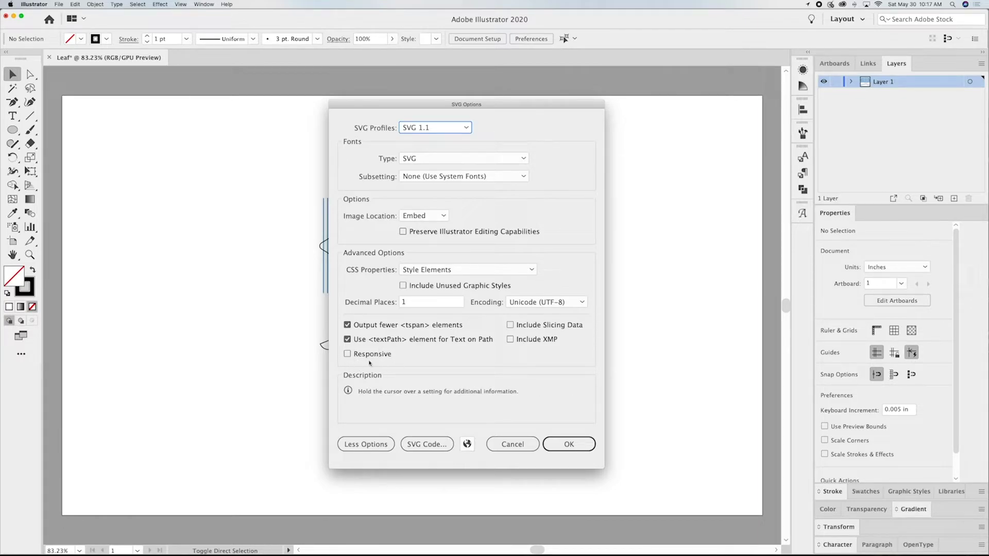
left_click(571, 444)
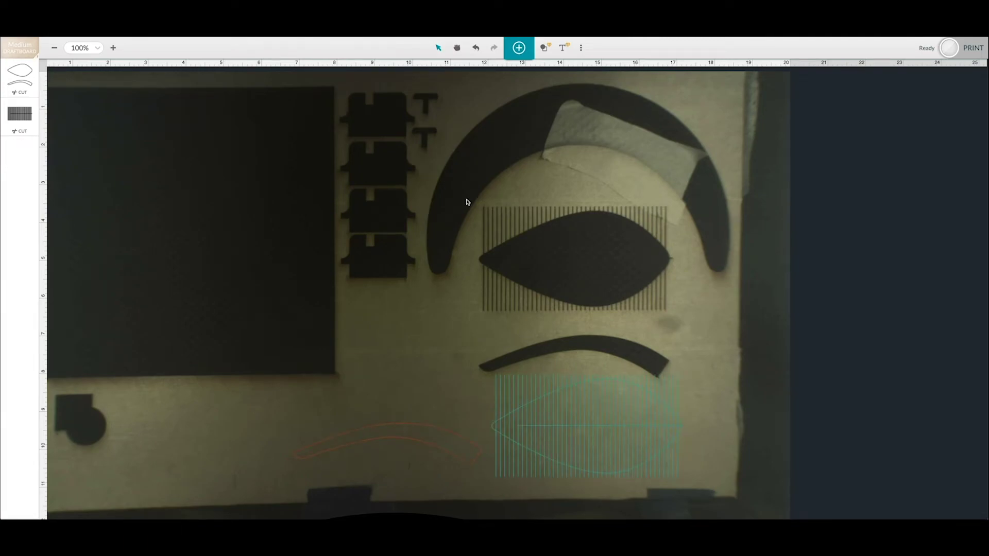
Step: In the Glowforge app, put the vertical lines ahead of the outlines in the job order and set them to Score
left_click_drag(21, 125, 22, 90)
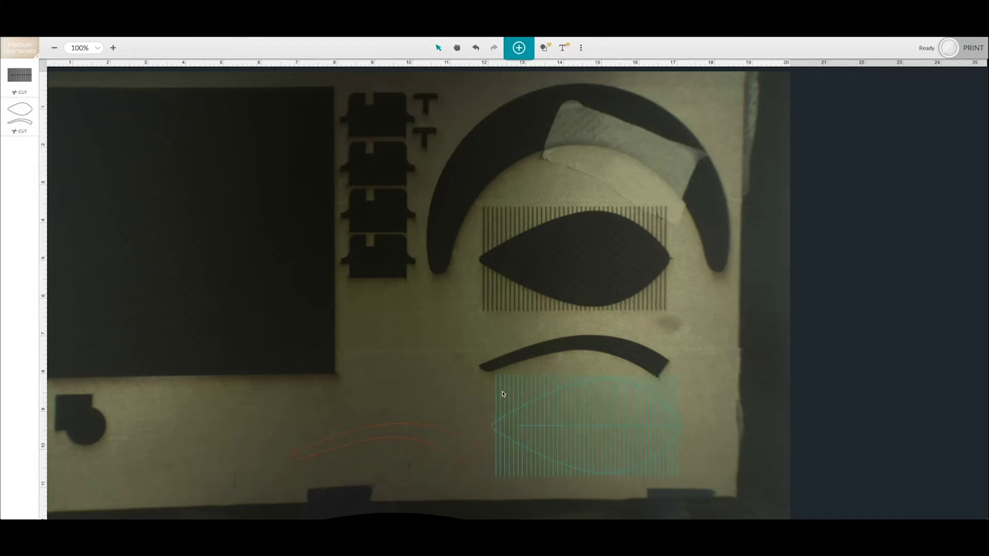
left_click(24, 87)
left_click(117, 73)
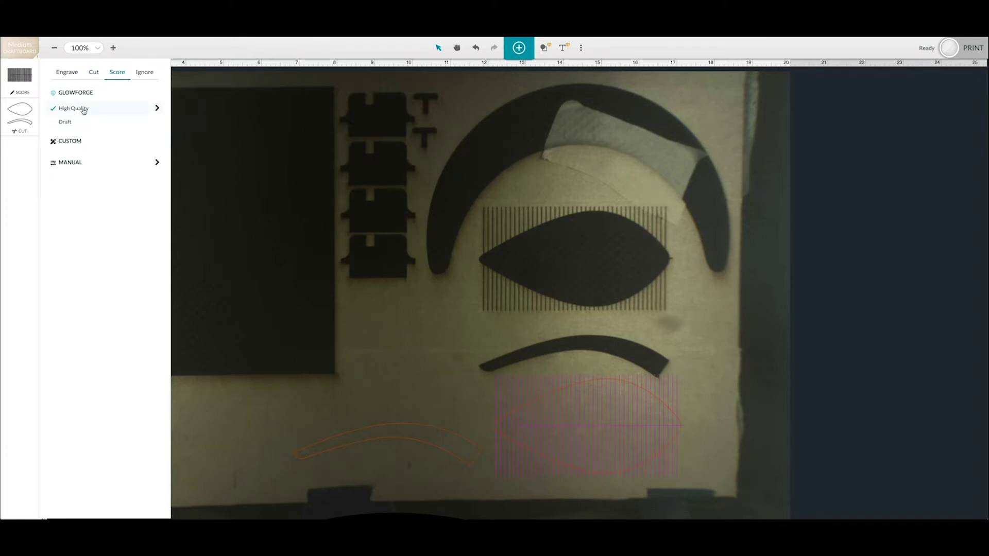
Step: Choose the number of passes for the score lines at speed 125 and power 21, and send the design to print
left_click(158, 110)
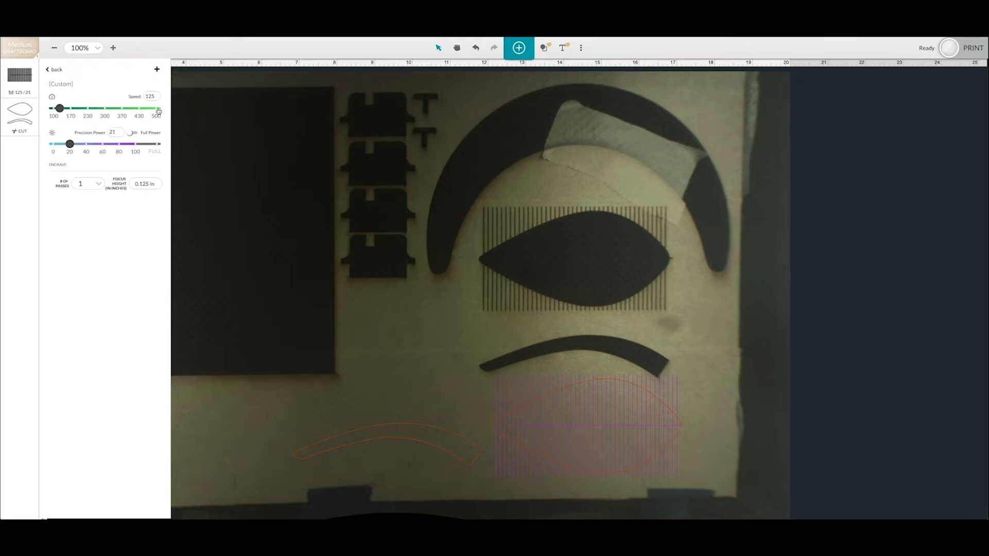
left_click(98, 185)
left_click(88, 215)
left_click(14, 163)
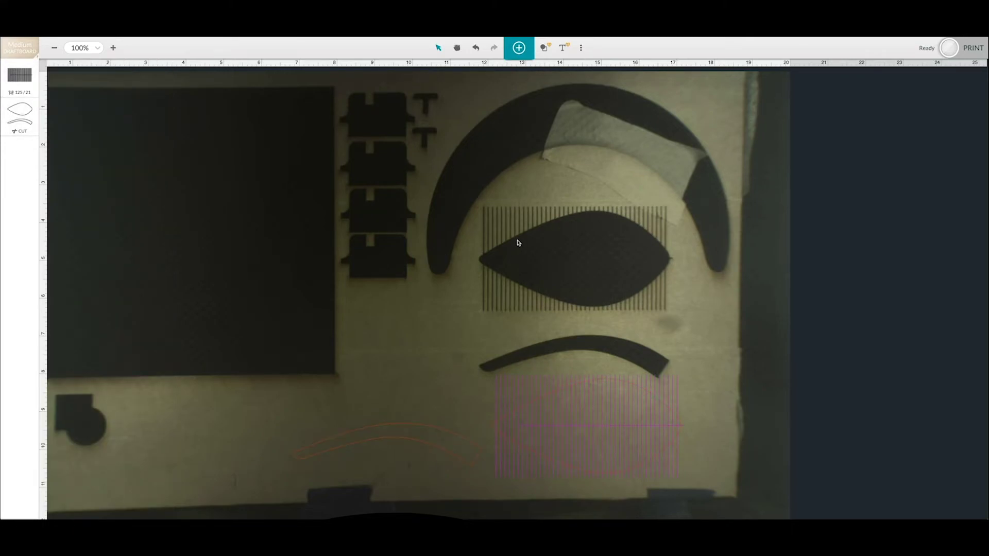
left_click(972, 49)
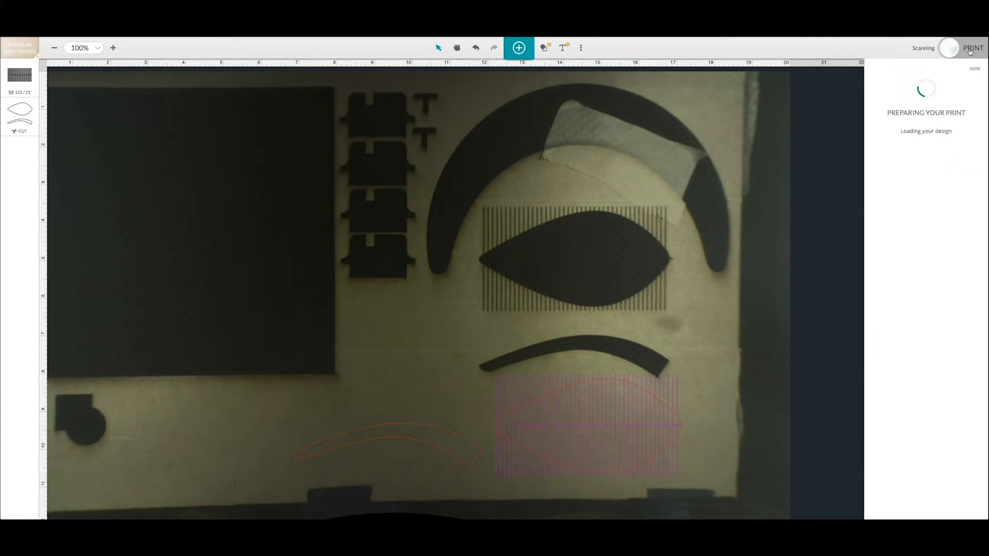